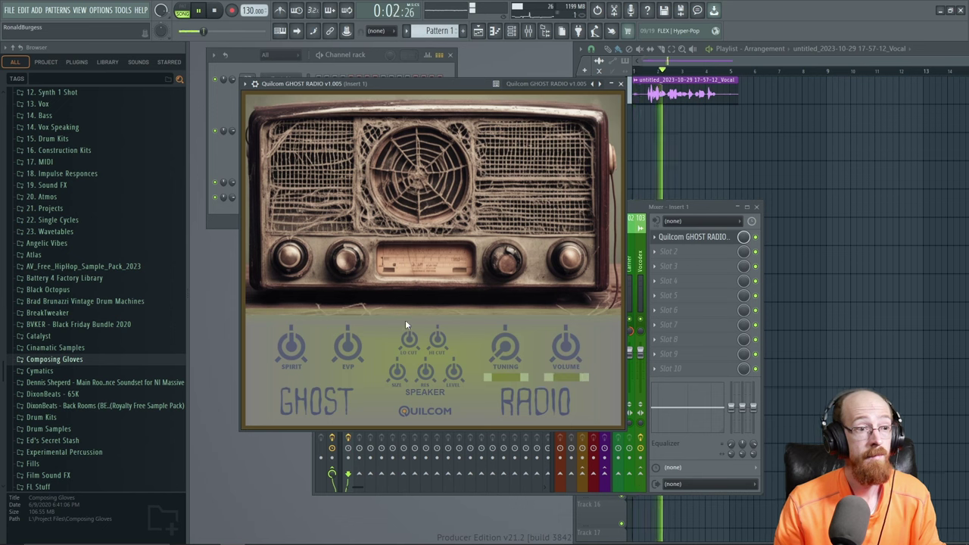
- Set GHOST RADIO's Spirit level to 1.00, then stop playback and lower the plugin's mix level on Insert 1 to 0%
drag(290, 346, 297, 309)
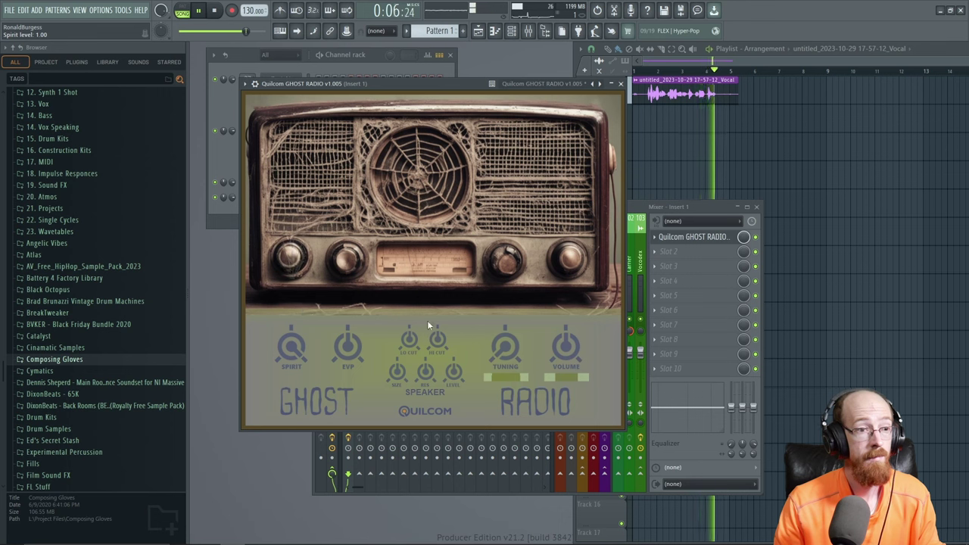
key(space)
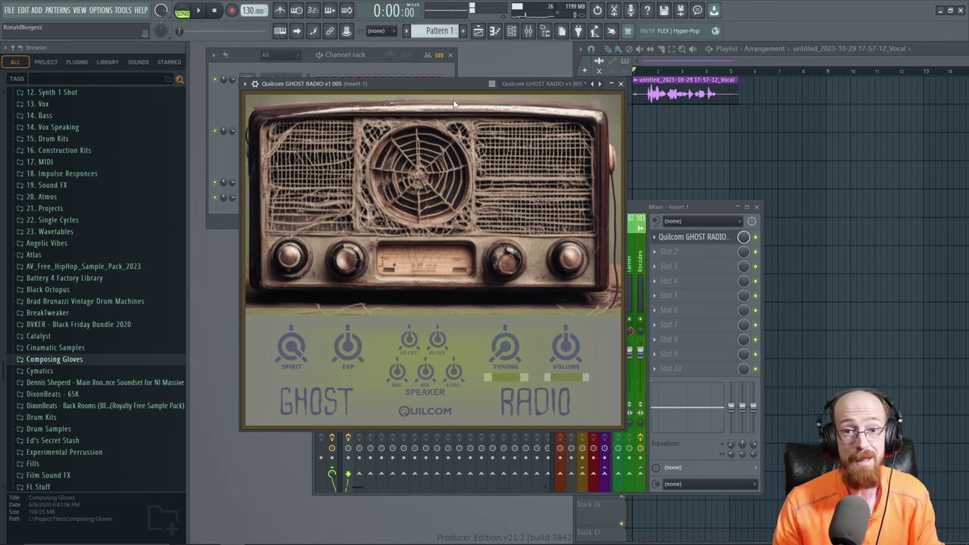
click(746, 239)
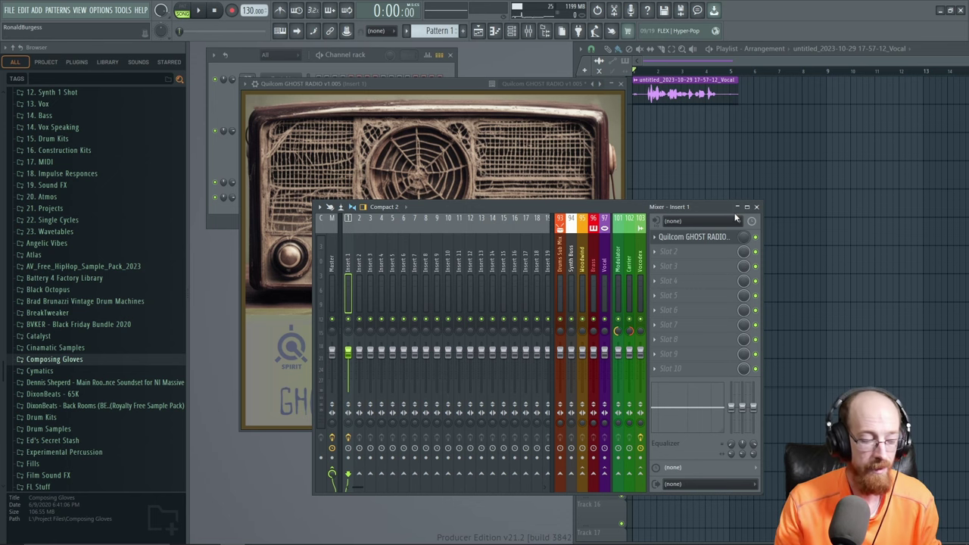
- Switch to the Free Database page in Chrome and look through the plugins listed for the search term "scary"
key(super)
mouse_move(192, 536)
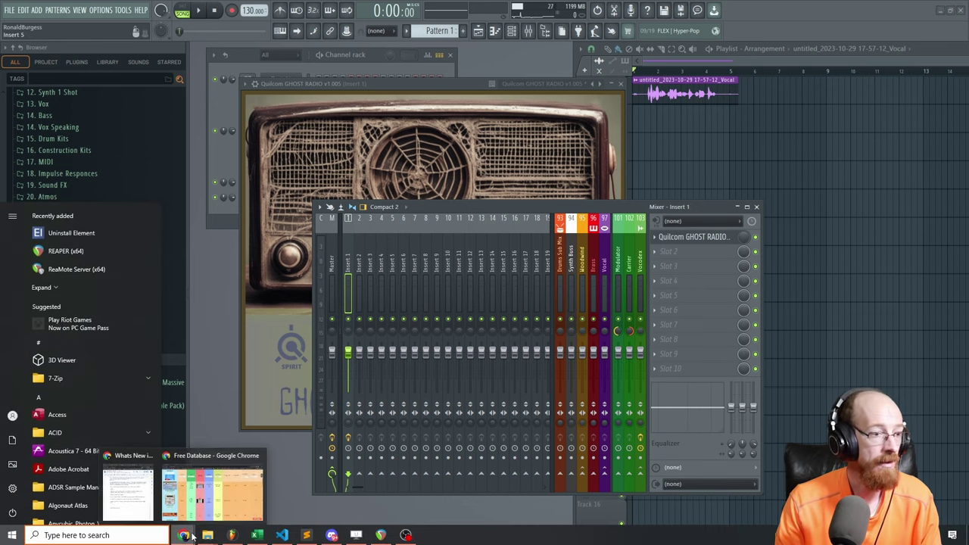
click(212, 491)
double_click(53, 89)
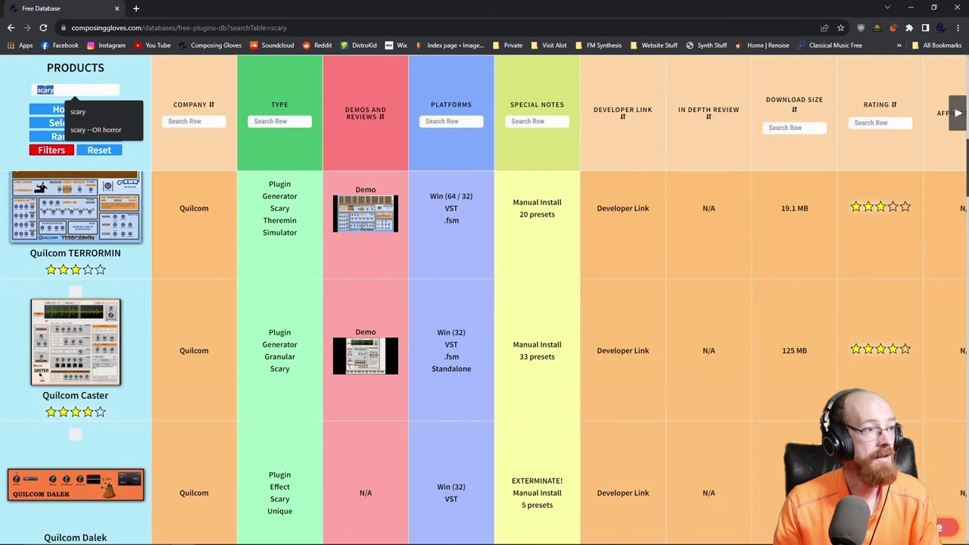
click(89, 88)
scroll(137, 257, down, 20)
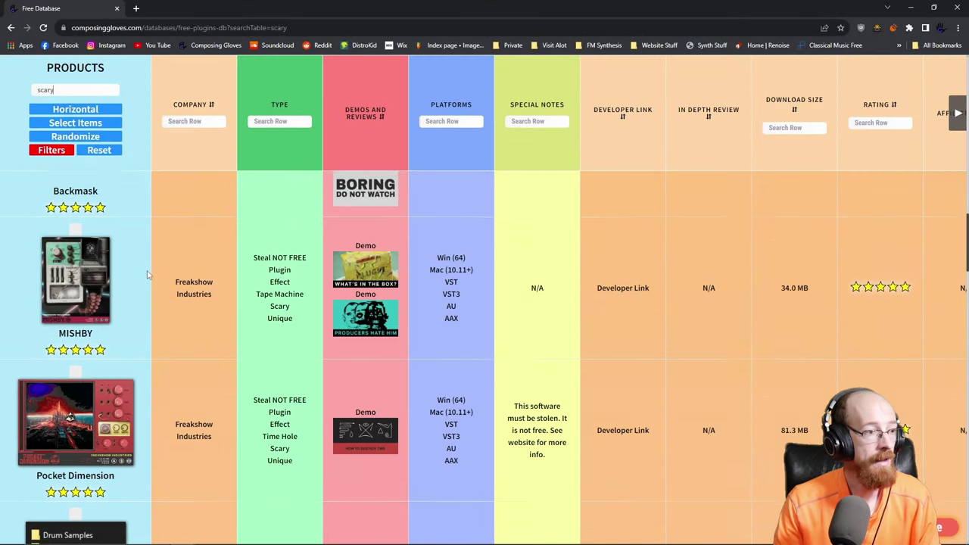
scroll(188, 293, down, 15)
scroll(204, 290, up, 10)
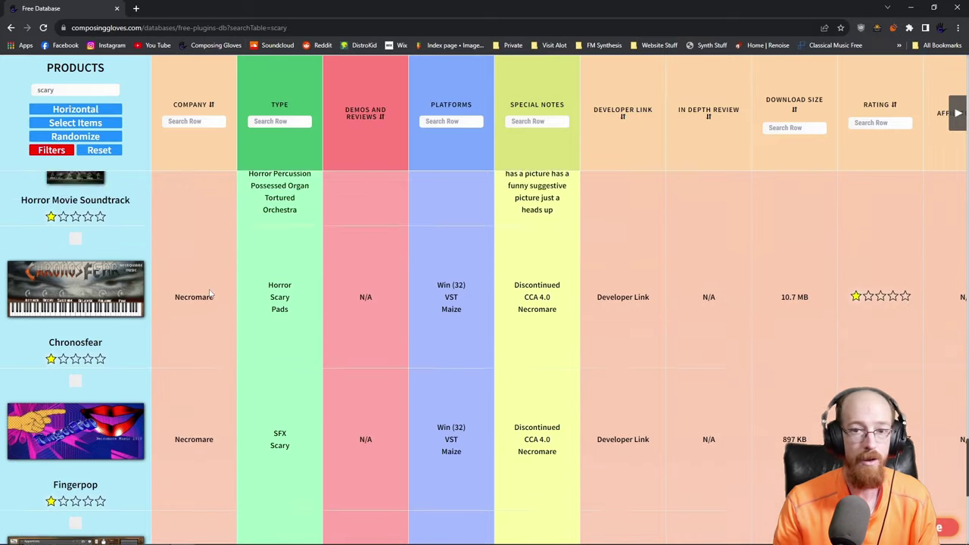
scroll(218, 290, up, 4)
- Return to FL Studio, bring the GHOST RADIO window to the front and shift it slightly to the right
key(super)
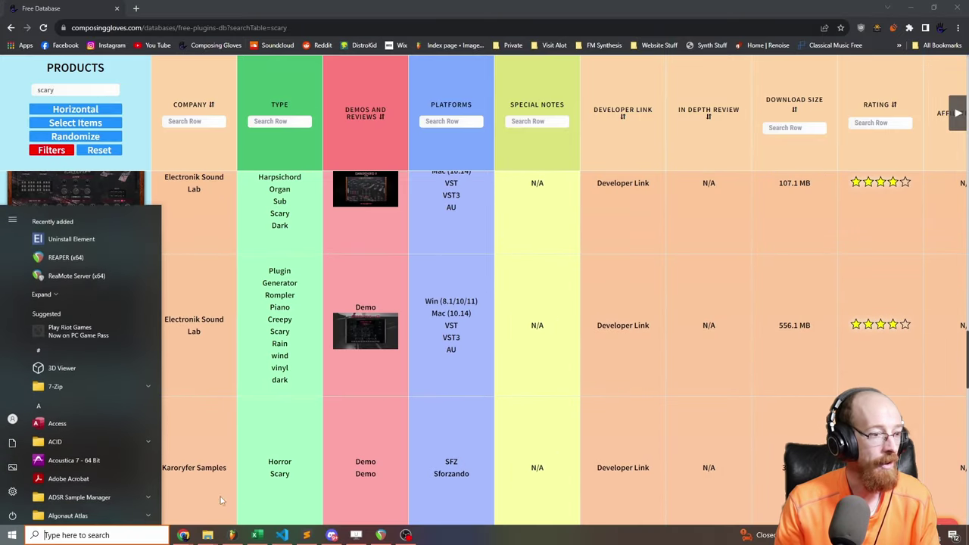
click(234, 535)
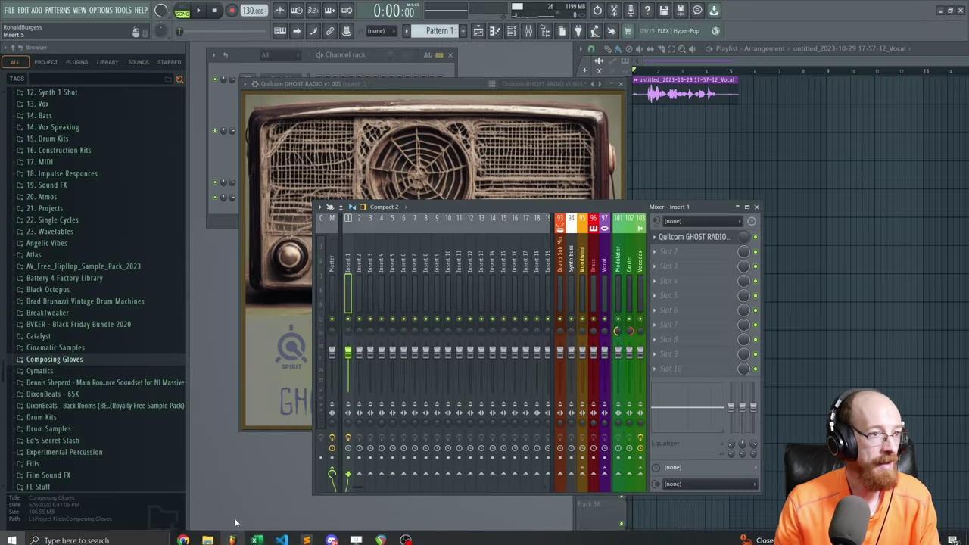
click(468, 88)
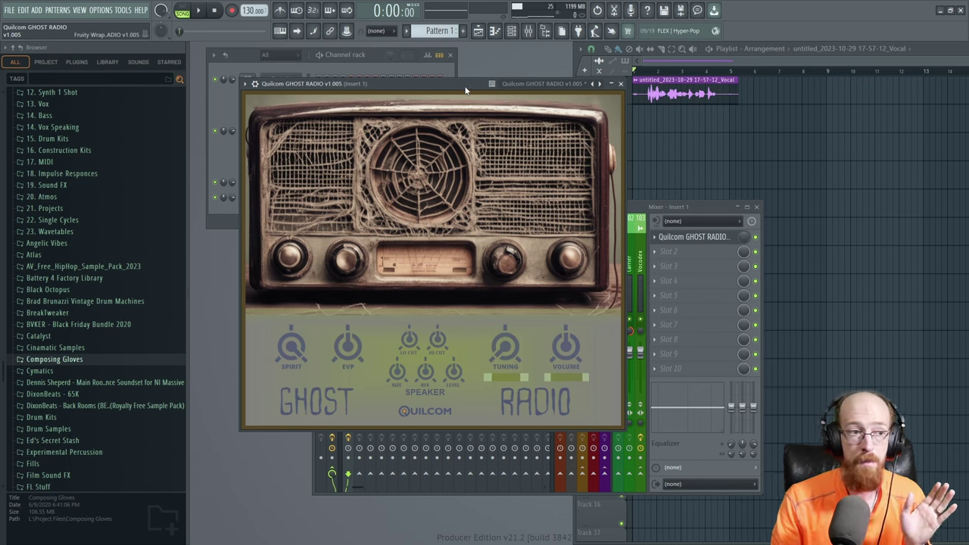
mouse_move(447, 87)
mouse_down()
mouse_move(460, 106)
mouse_move(462, 87)
mouse_up()
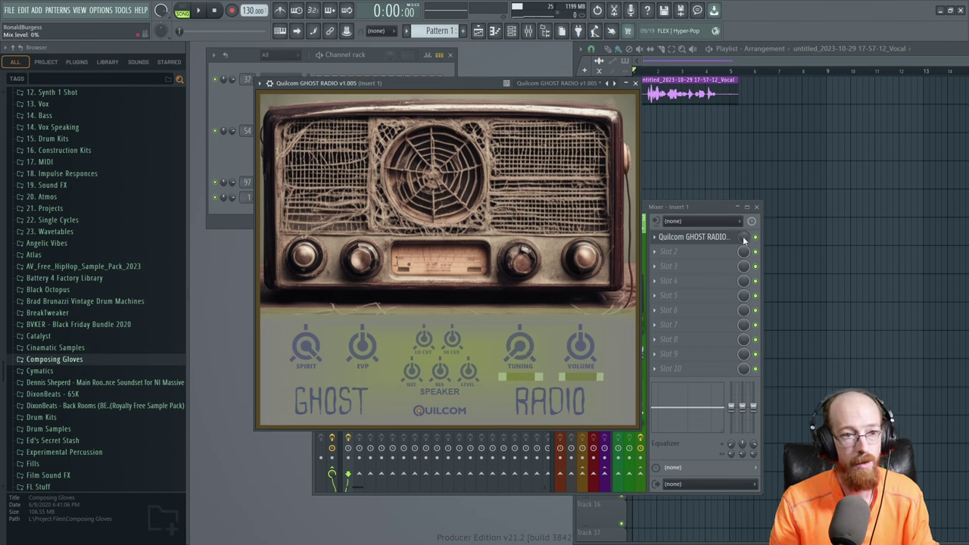
- Restore GHOST RADIO's mix level on Insert 1 to 100% and turn up its Tuning knob
drag(744, 240, 745, 232)
click(458, 117)
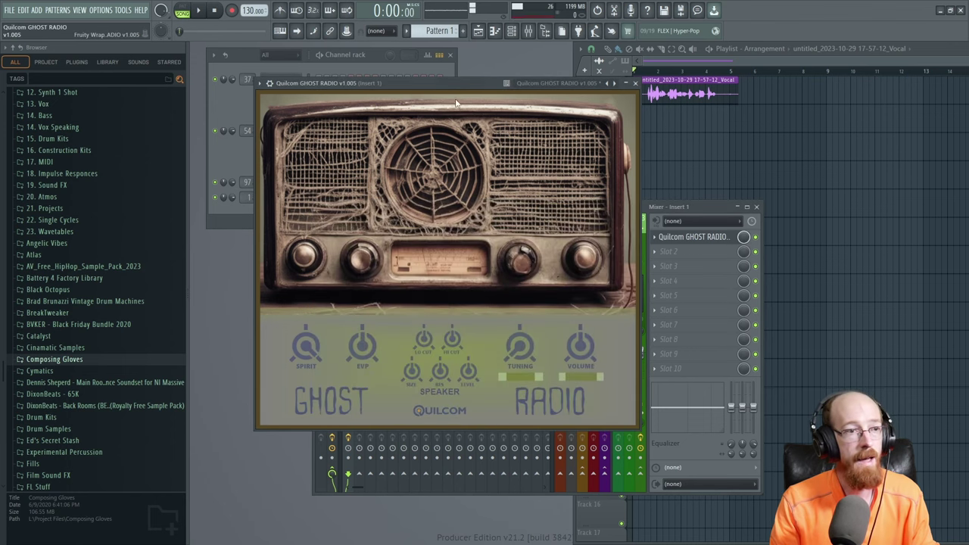
drag(532, 353, 524, 224)
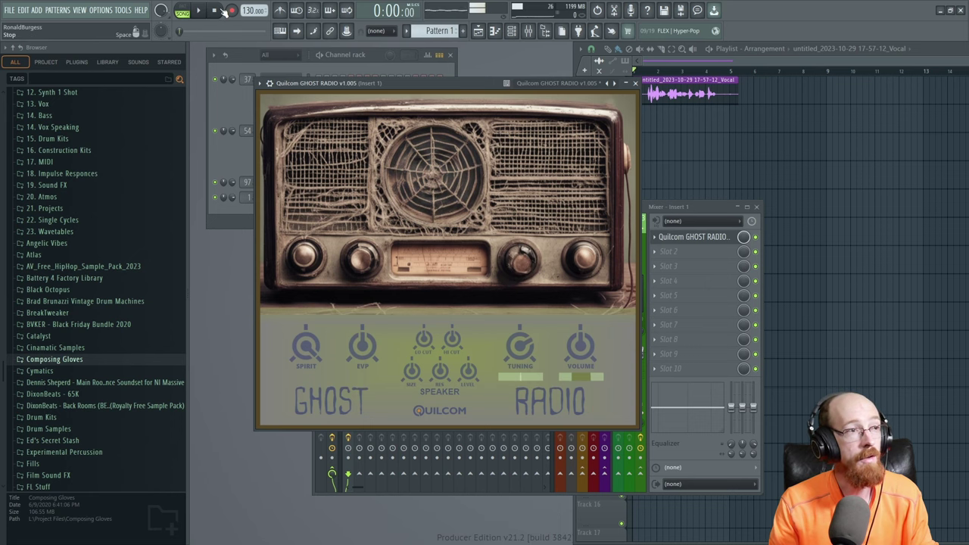
- Lower GHOST RADIO's mix level, switch off its effect slot on Insert 1 and audition the dry vocal clip
click(685, 238)
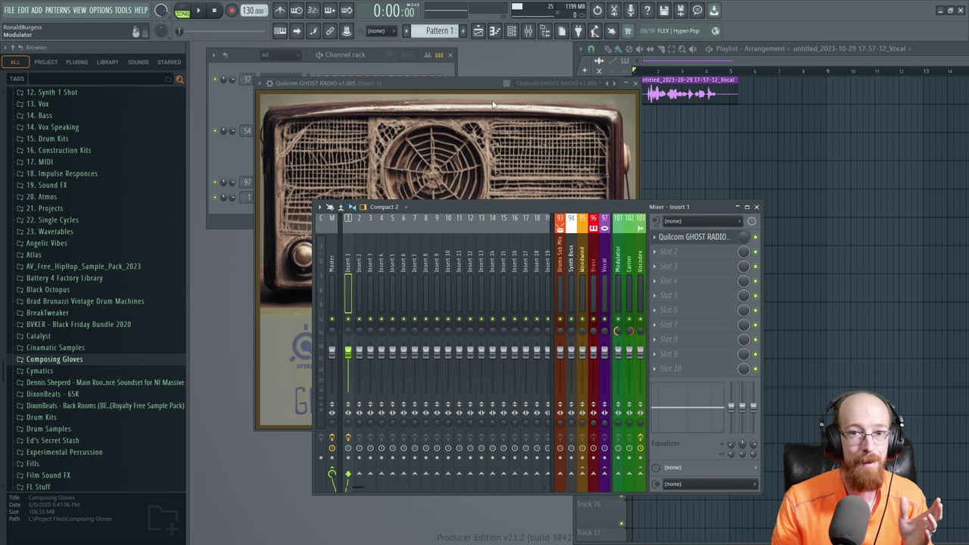
click(449, 90)
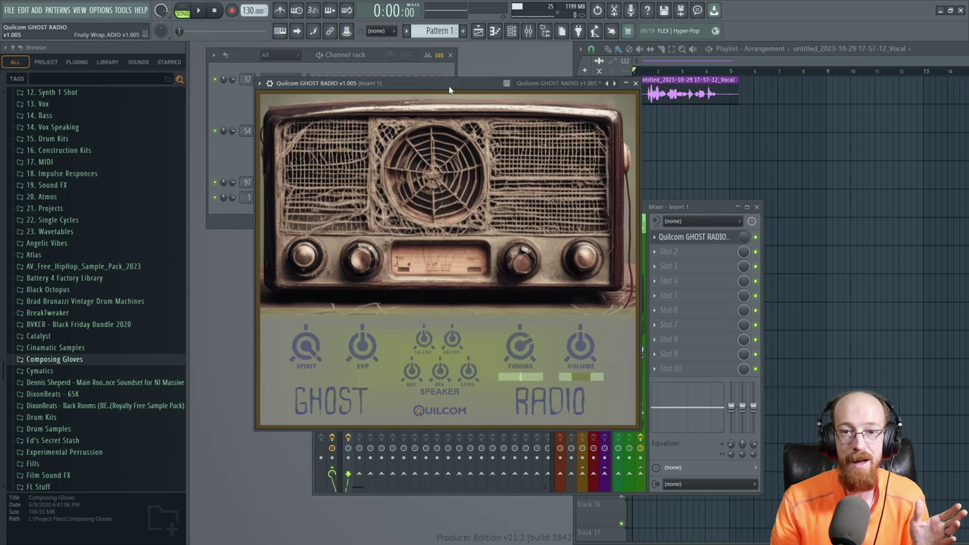
click(756, 238)
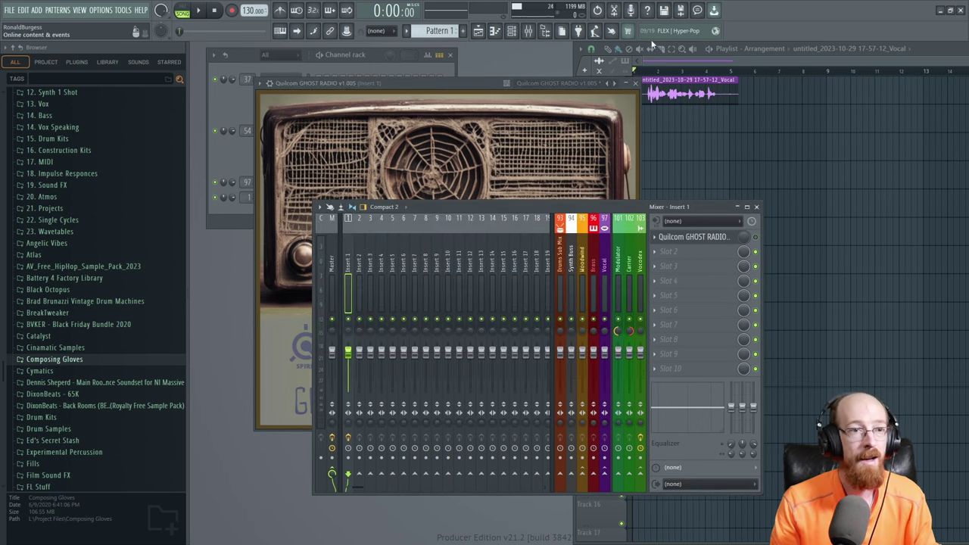
click(659, 76)
key(space)
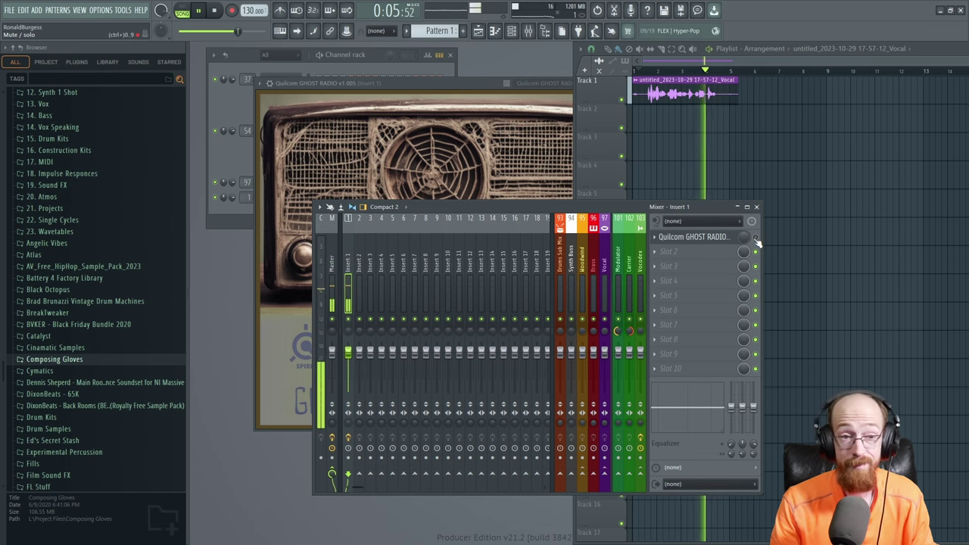
key(space)
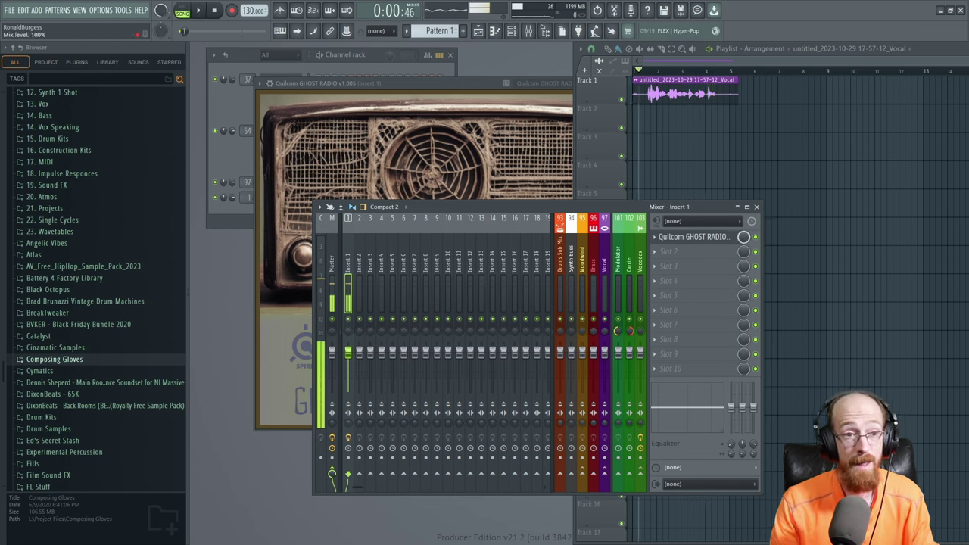
- Play the vocal clip through GHOST RADIO while sweeping its Tuning knob and setting its Volume to 0.19
click(430, 119)
key(space)
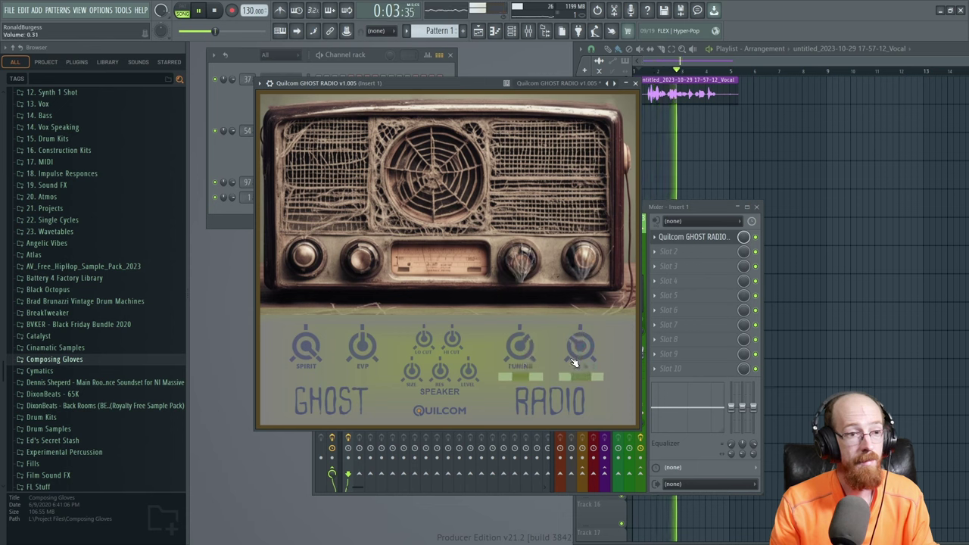
drag(518, 356, 528, 397)
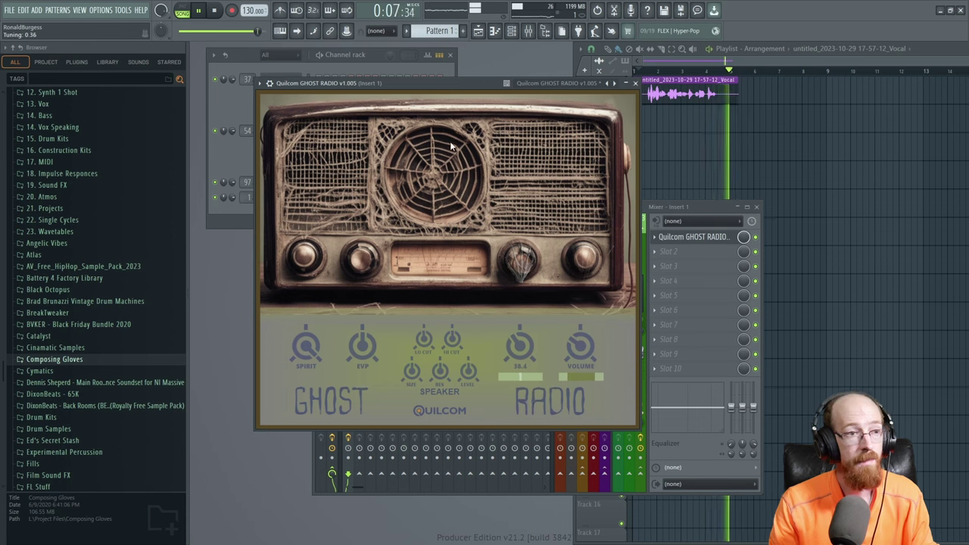
drag(527, 339, 525, 362)
drag(582, 351, 584, 361)
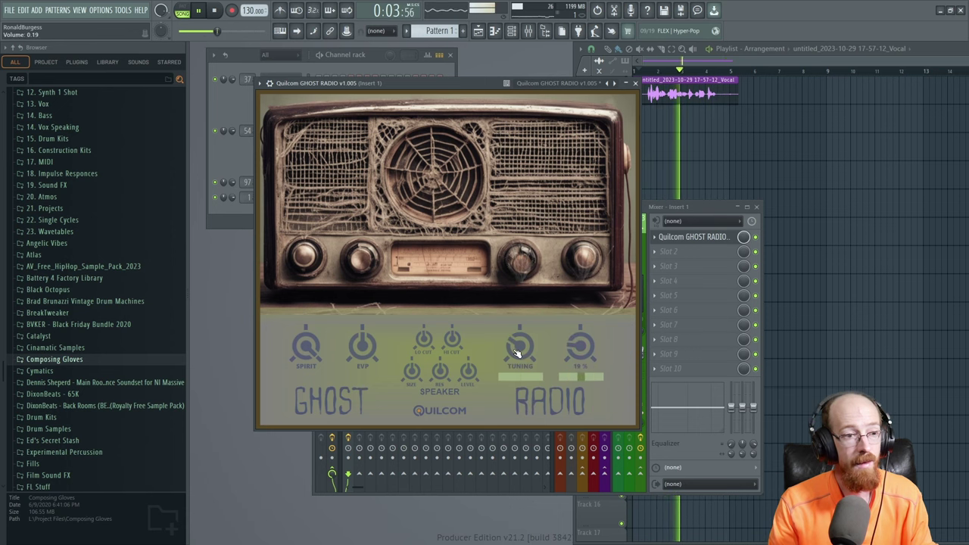
drag(519, 353, 518, 359)
scroll(520, 357, down, 3)
key(space)
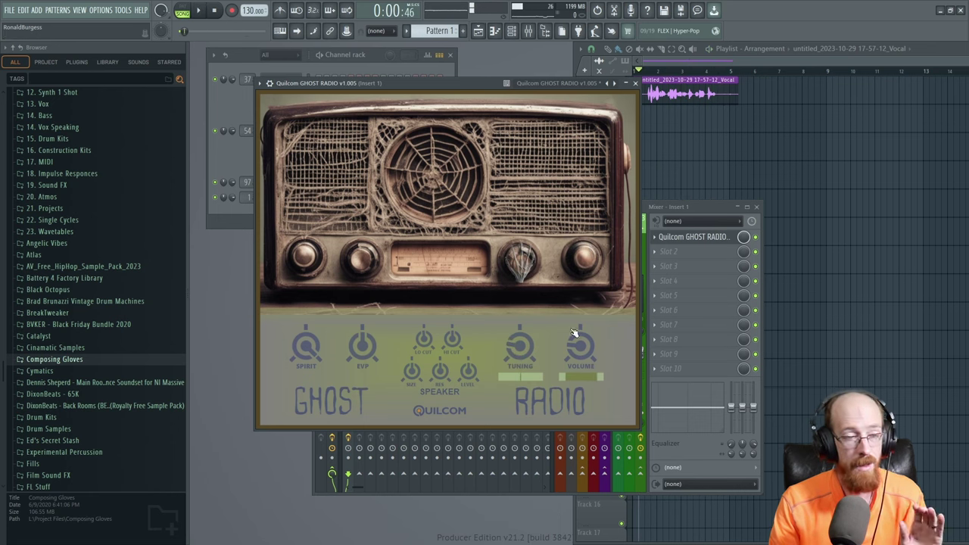
- Switch off GHOST RADIO on Insert 1 and remove it from the first effect slot
click(750, 243)
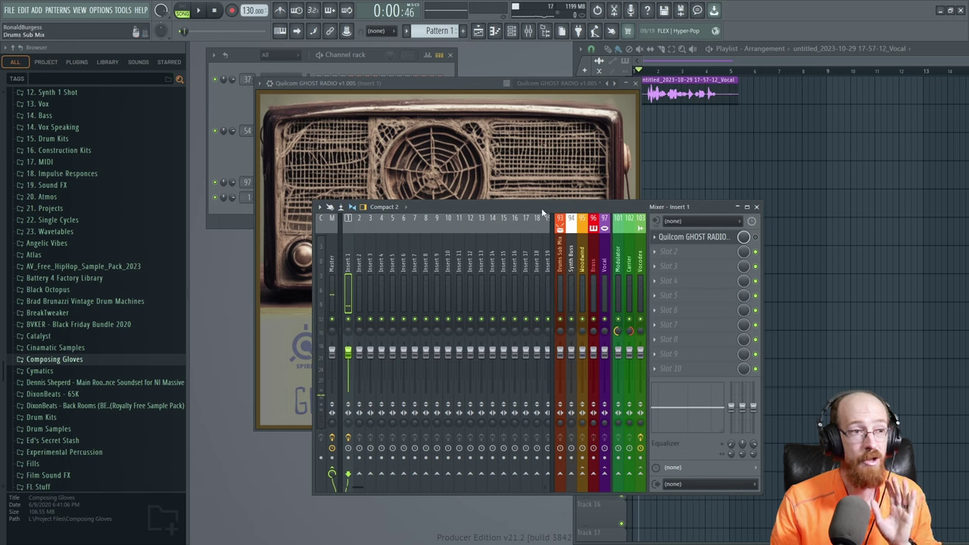
click(470, 82)
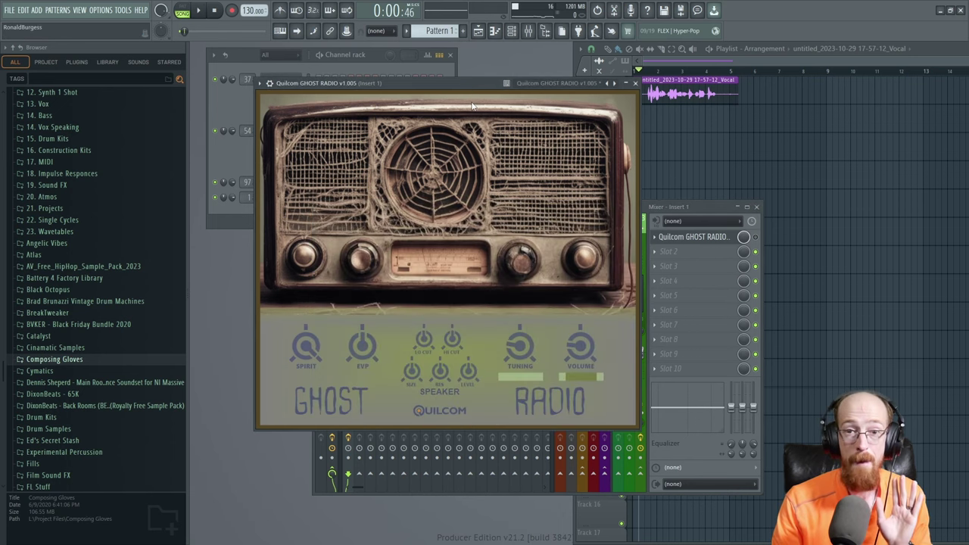
click(657, 239)
click(682, 262)
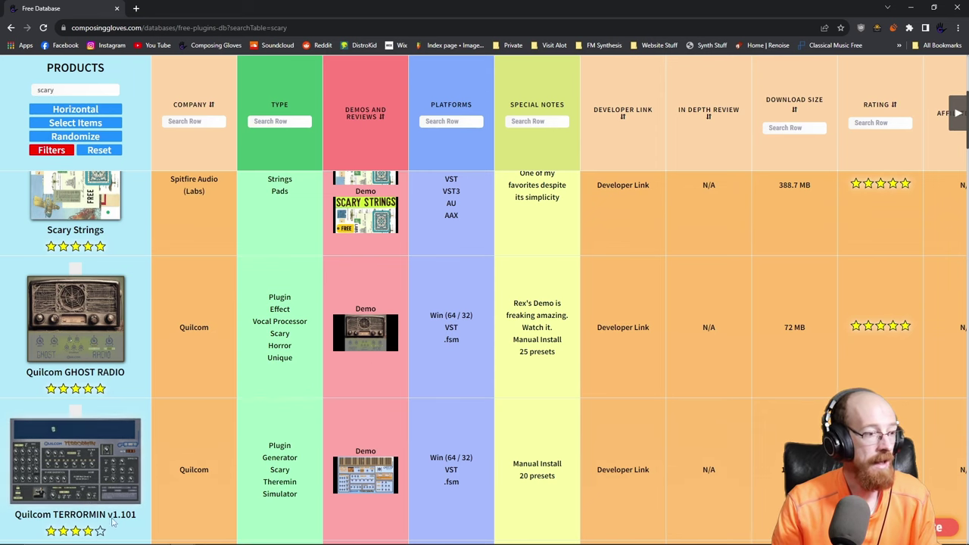
- Look at the Quilcom TERRORMIN entries in the Chrome plugin database and return to FL Studio
scroll(83, 483, down, 1)
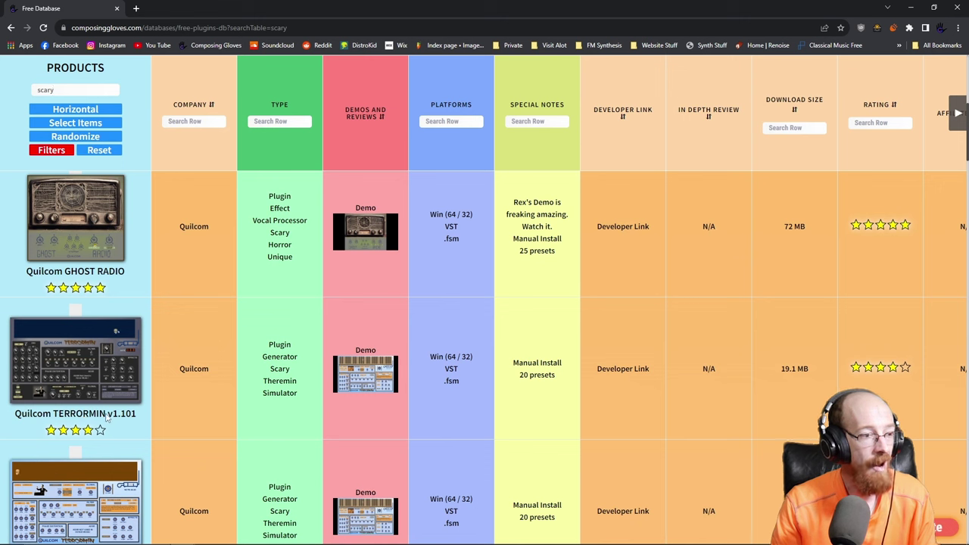
key(super)
click(230, 535)
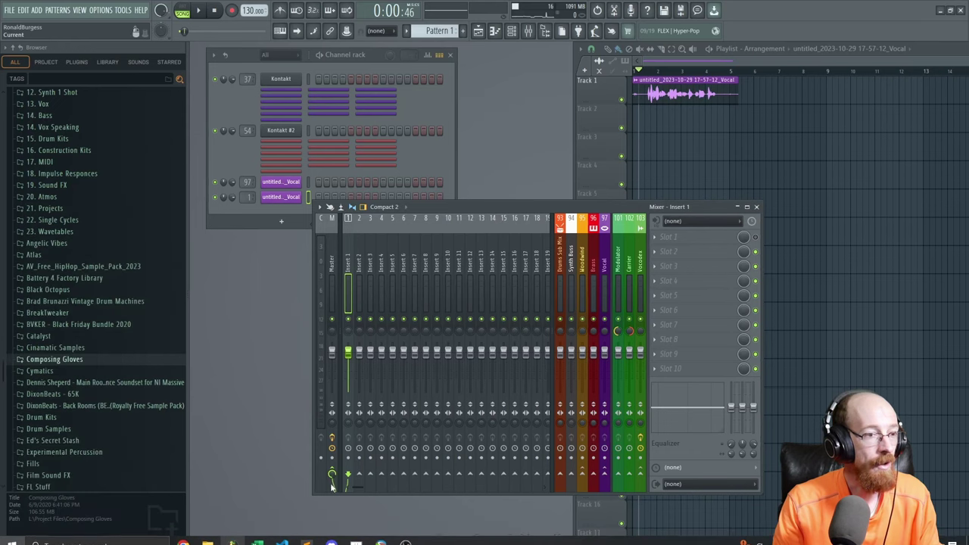
- Find generators matching "terror" and add the 64-bit Quilcom Terrormin v1.101 as a new channel
click(281, 222)
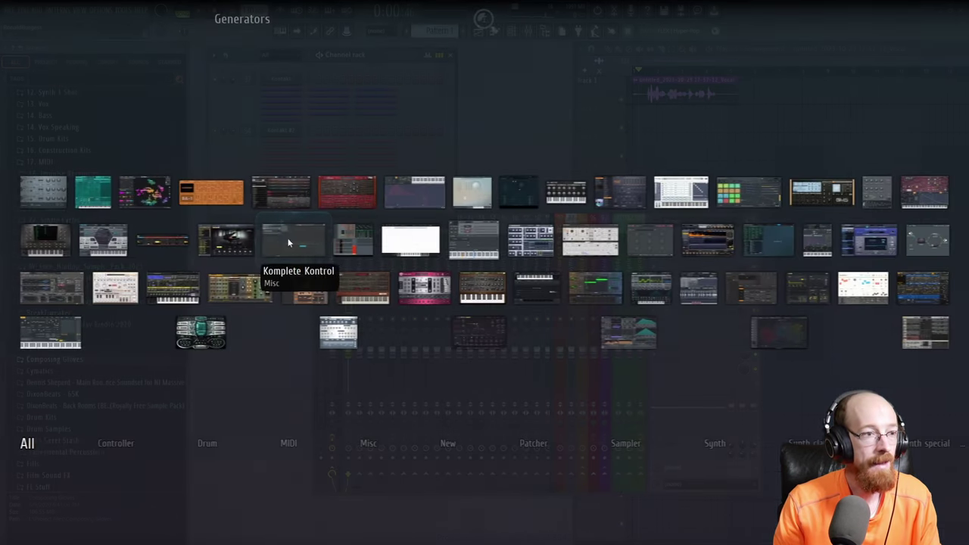
key(Escape)
click(289, 224)
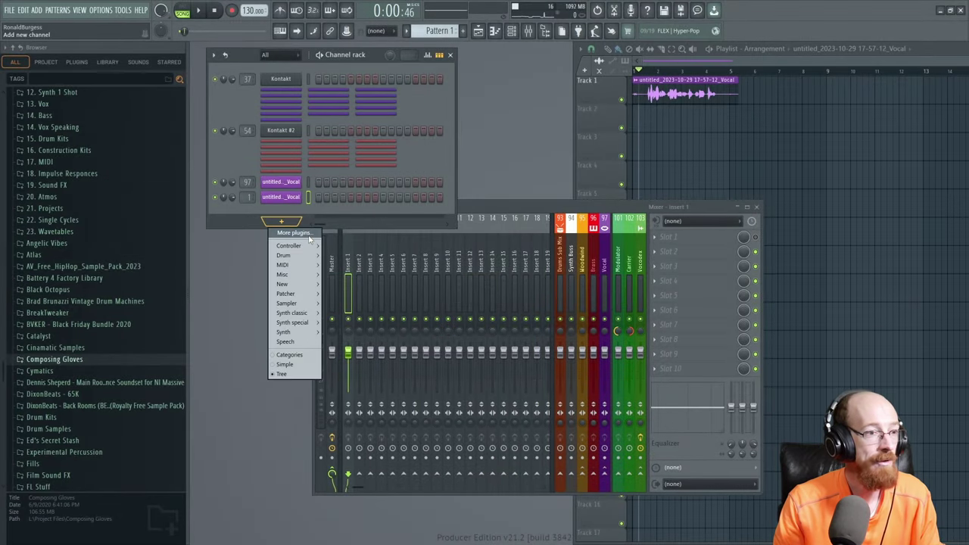
click(307, 235)
text(terror)
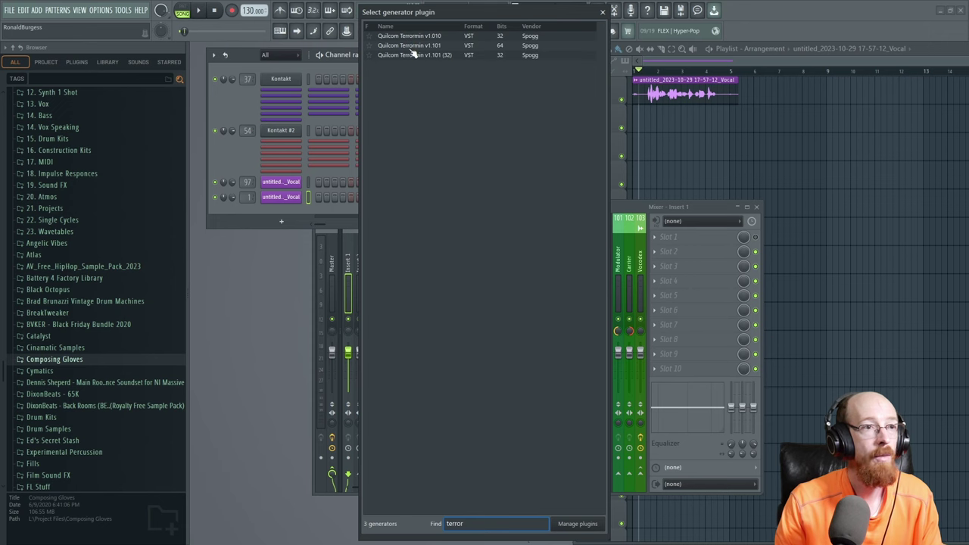
double_click(413, 46)
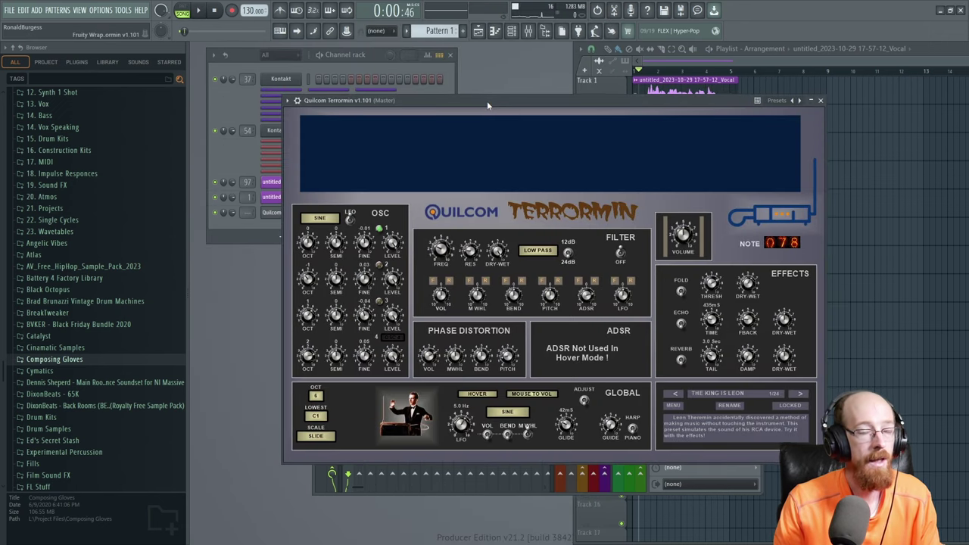
- Reposition the Terrormin window slightly and step forward through its presets from EASYMIN and FILTERMIN to TRIGGERMIN
drag(487, 101, 471, 97)
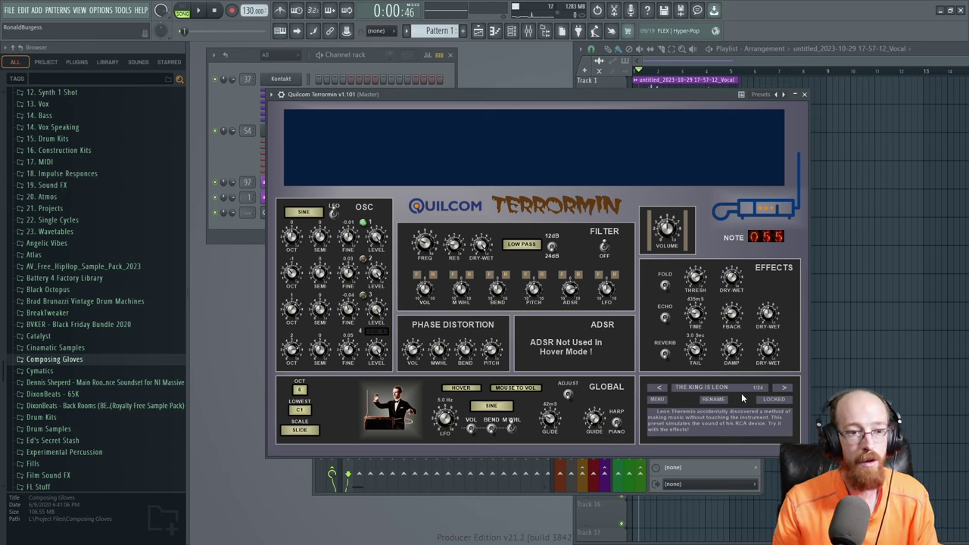
click(783, 387)
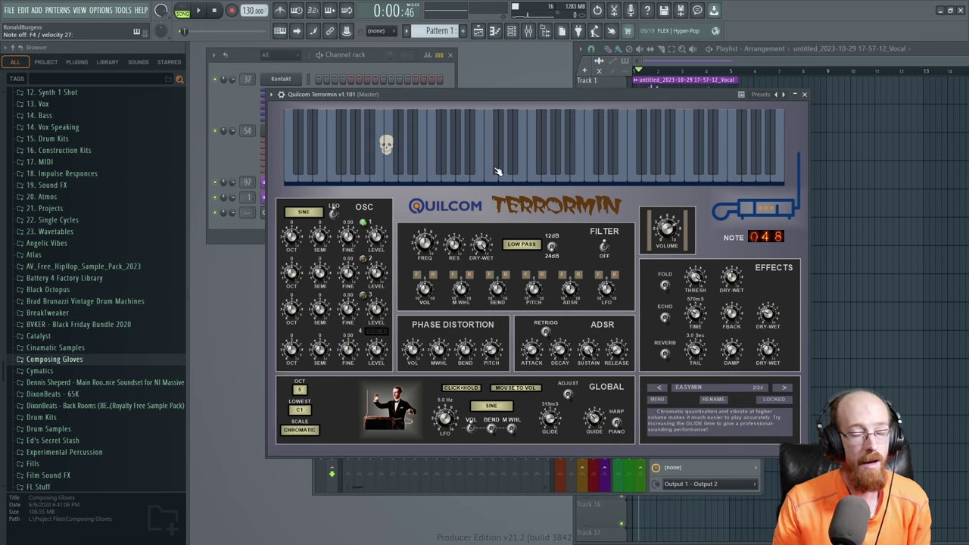
click(787, 387)
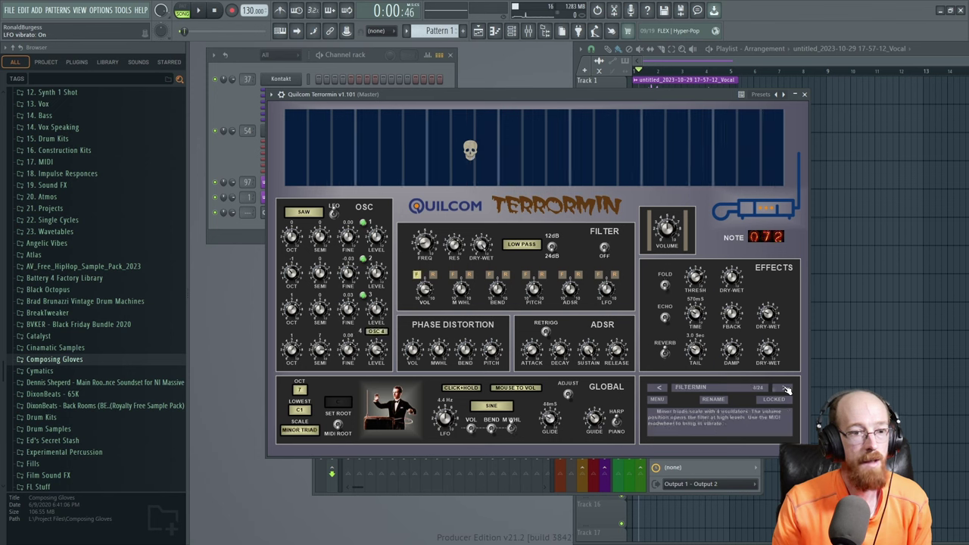
click(787, 388)
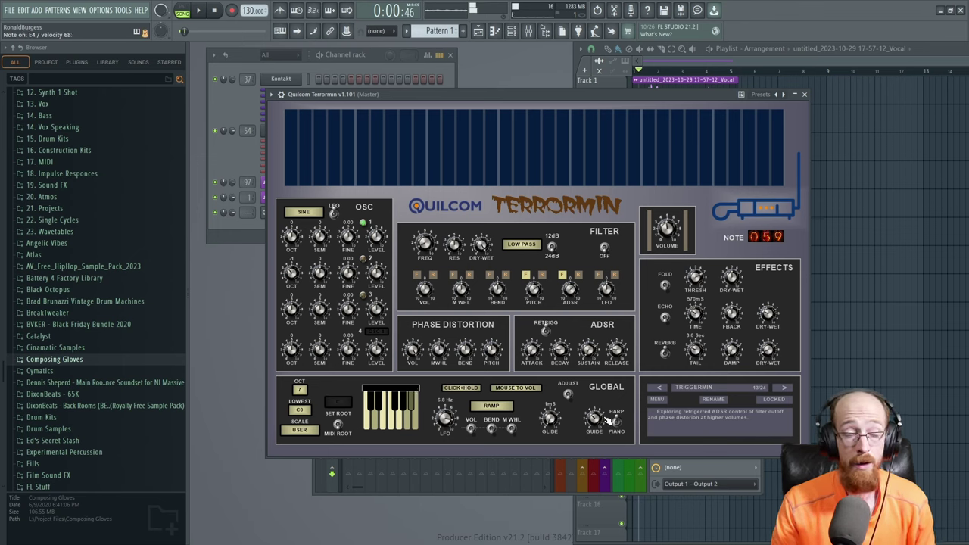
- Step through Terrormin's presets to PRETTYMIN, back to TERRORMIN and on to EXOTIMIN, and close the plugin window
click(785, 391)
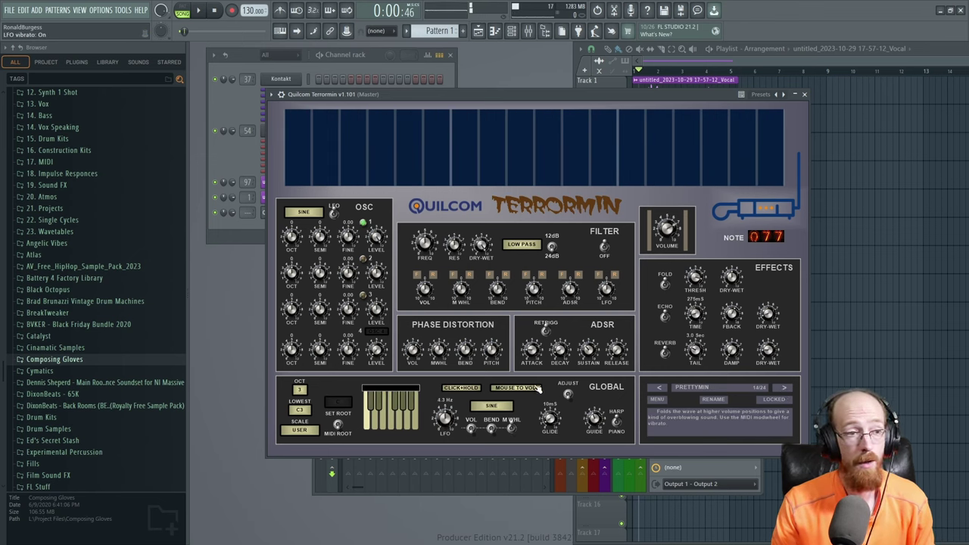
click(658, 391)
click(657, 391)
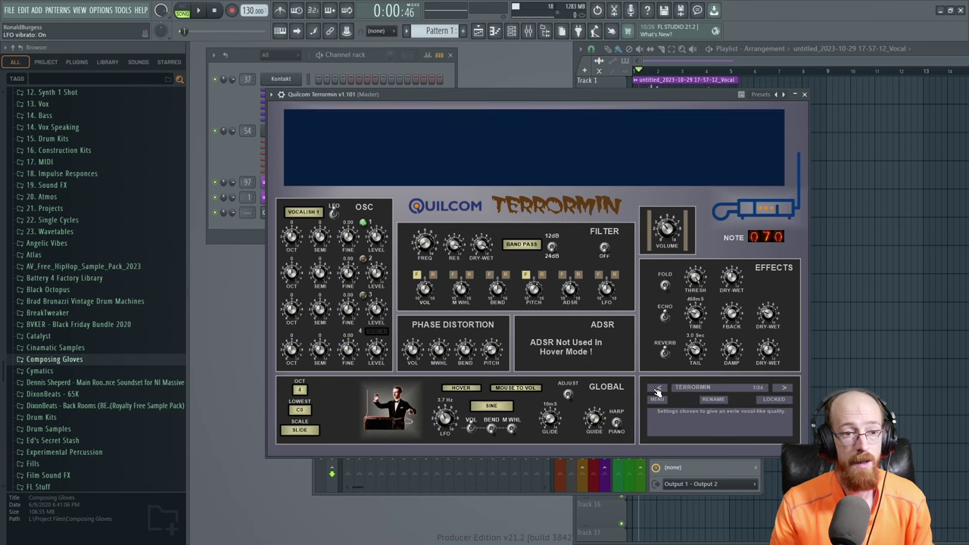
click(658, 390)
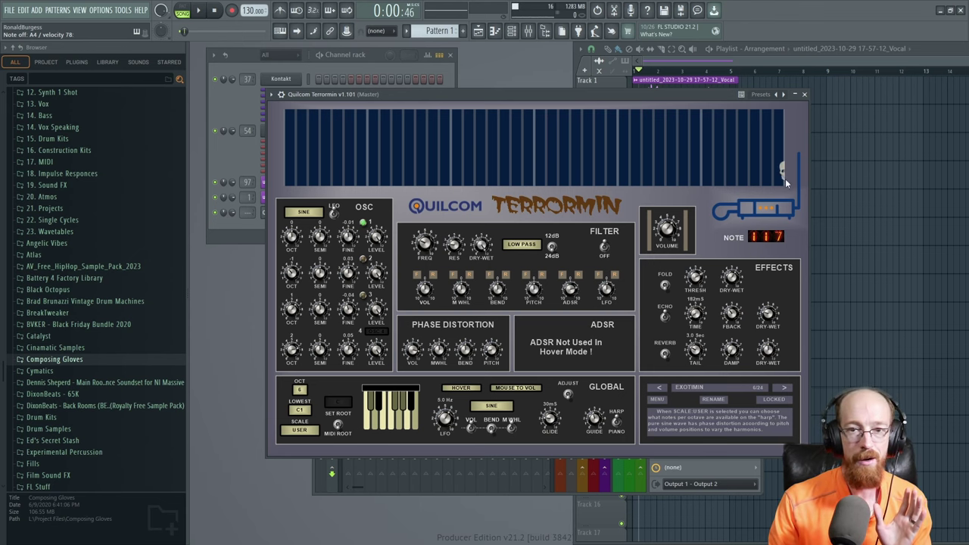
click(804, 94)
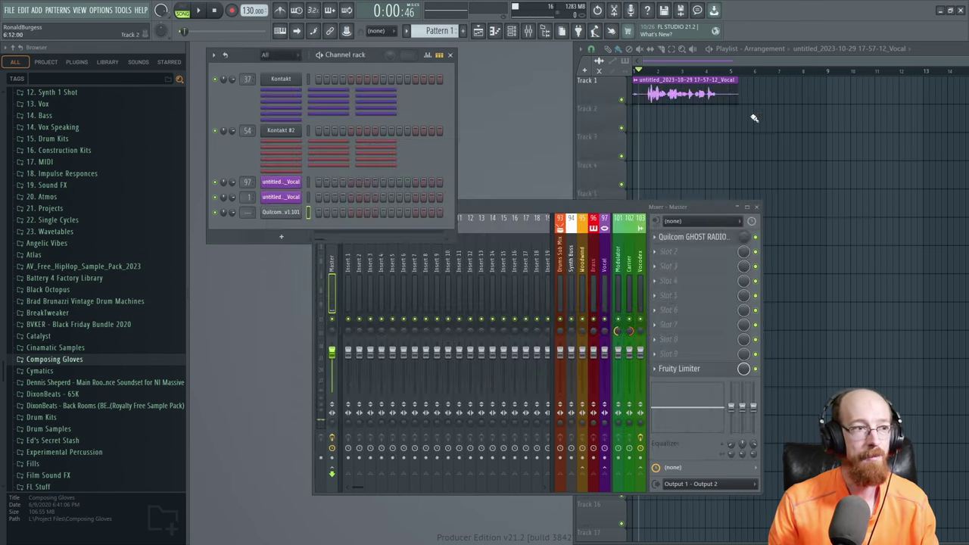
- Find generators matching "sata", add Satan's Fiddle as a new channel, and close its window after repositioning it
click(290, 240)
click(297, 252)
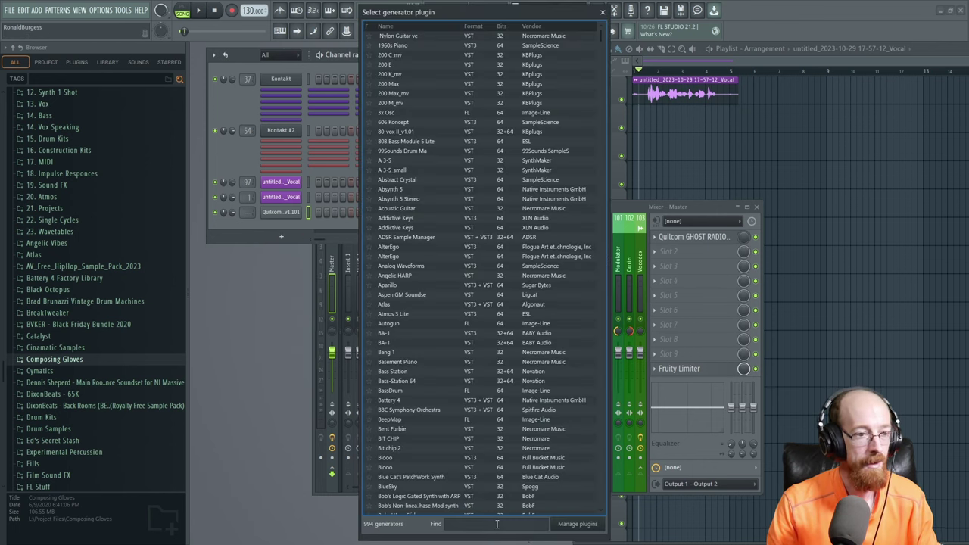
click(497, 523)
text(sata)
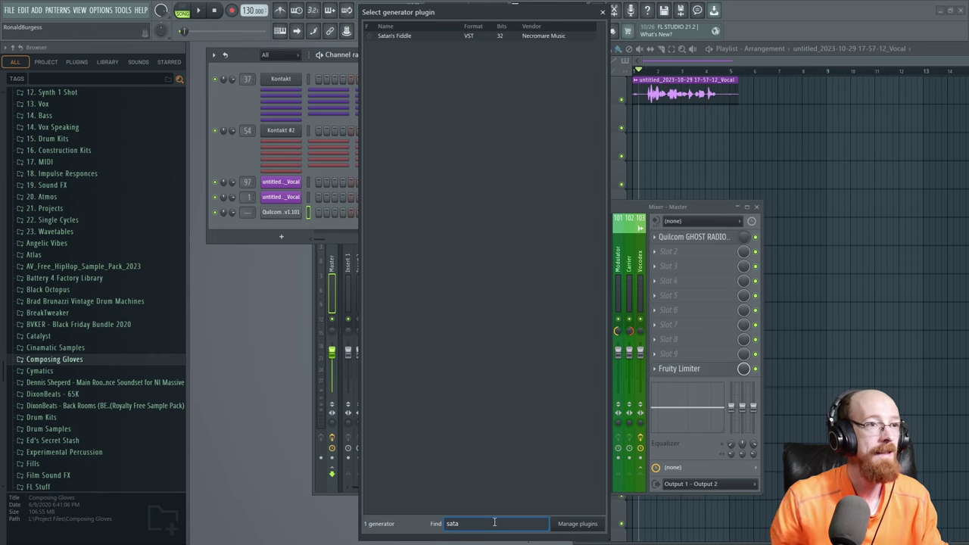
double_click(415, 37)
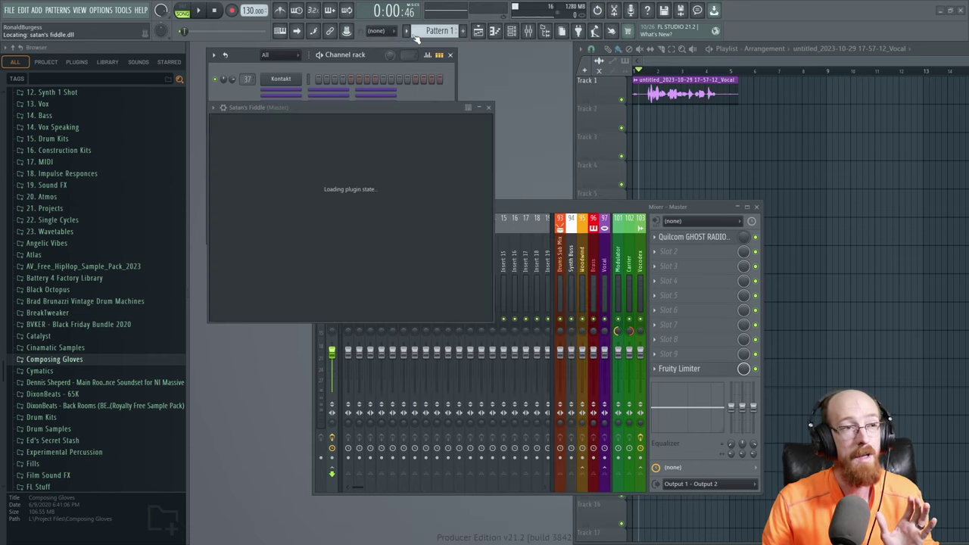
drag(387, 106, 445, 109)
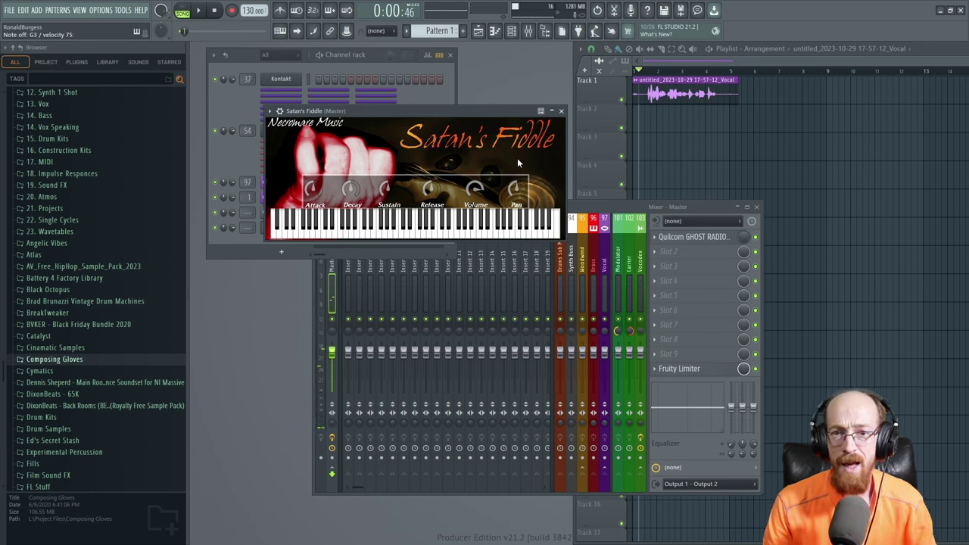
click(561, 110)
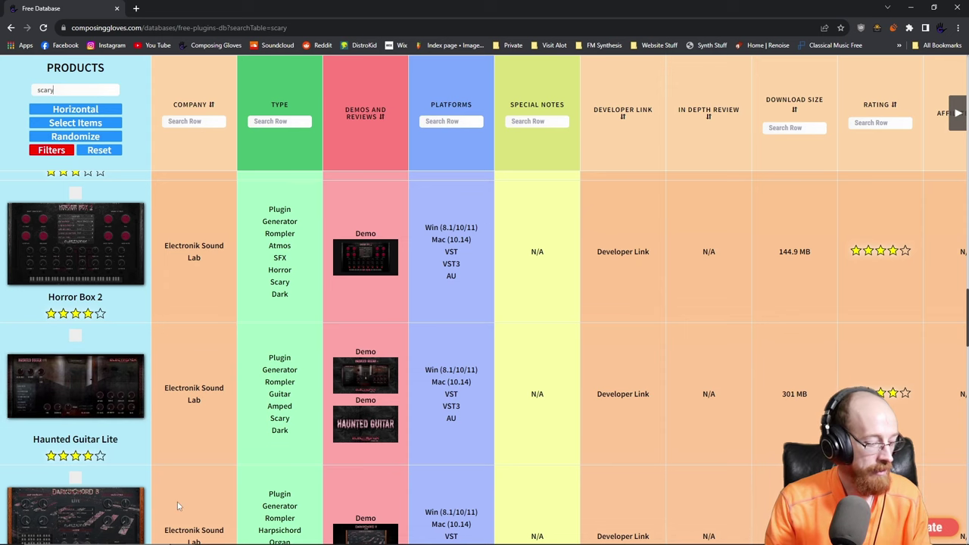
- Return from the Chrome plugin database to FL Studio and enter the Haunted Guitar Lite instrument from its start screen
click(179, 543)
key(super)
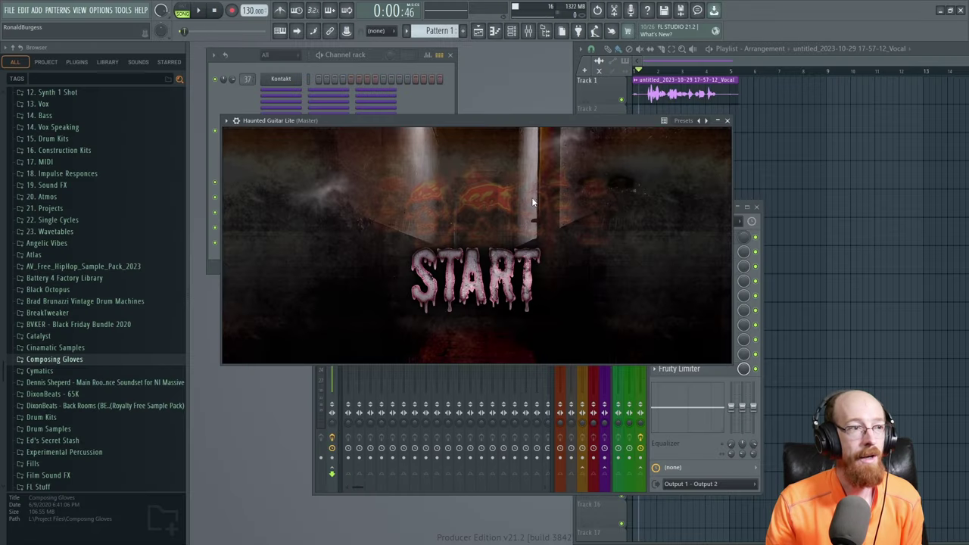
click(487, 269)
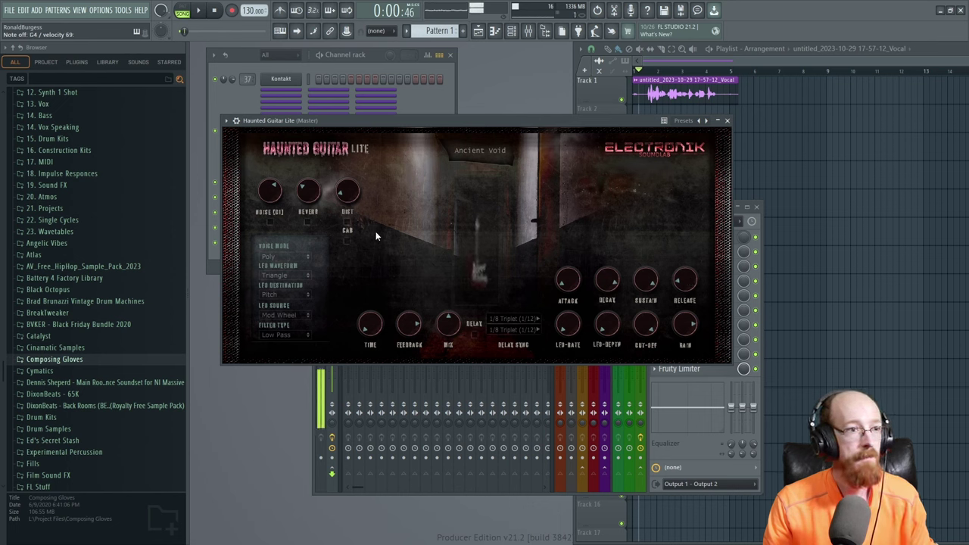
- Load the Footsteps preset followed by Gwin Ash in Haunted Guitar Lite, and close the plugin window
click(450, 154)
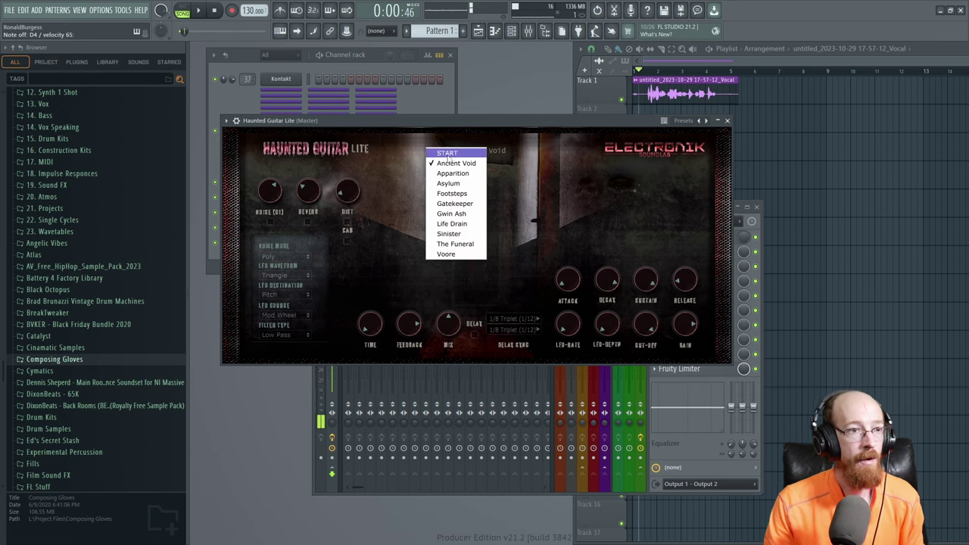
click(454, 194)
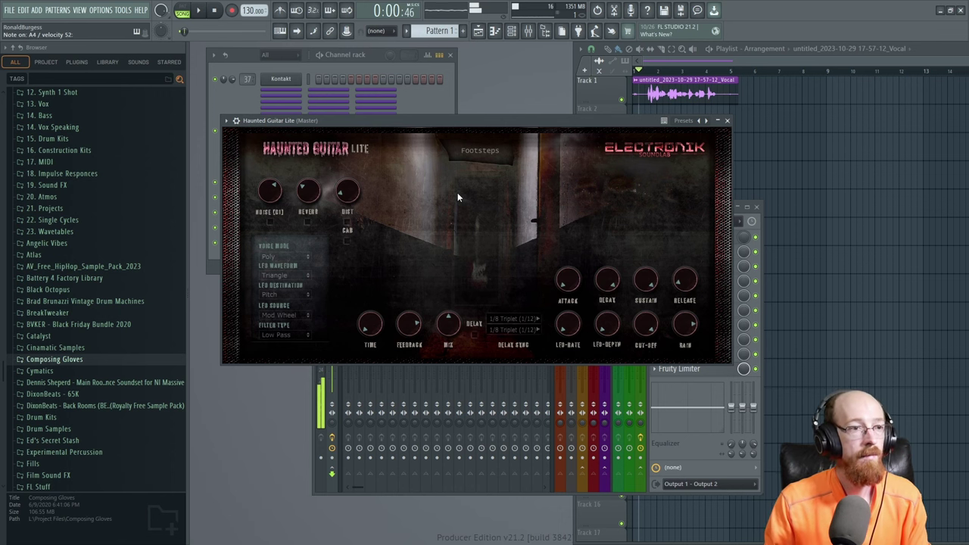
click(480, 150)
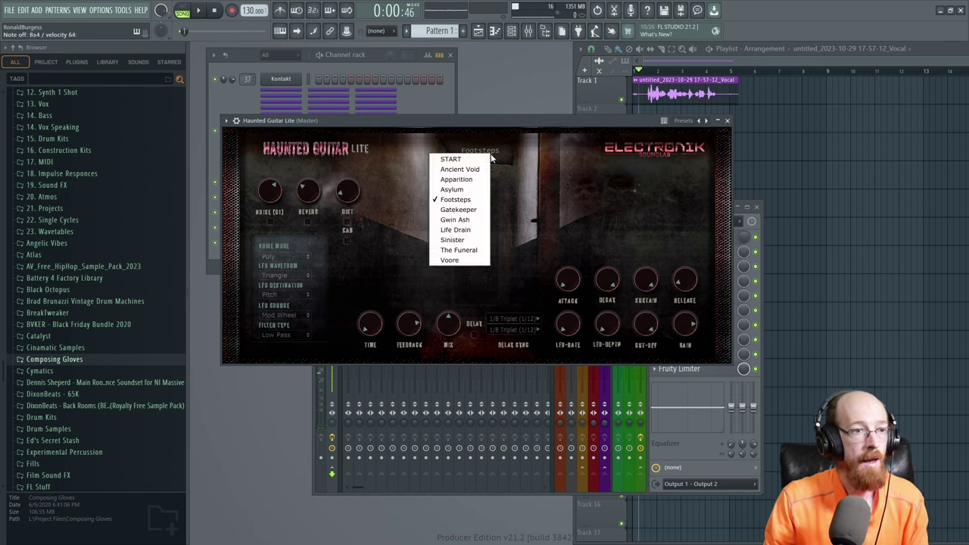
click(477, 222)
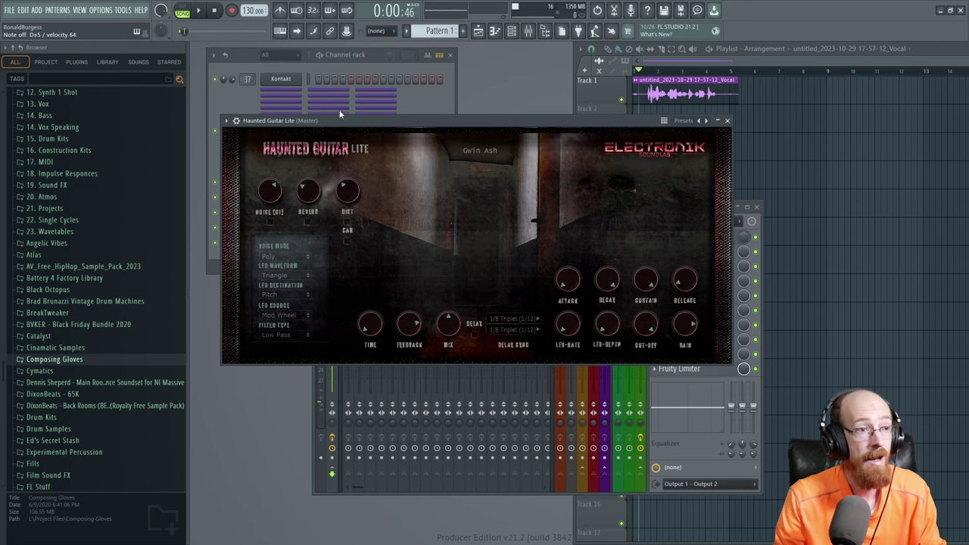
click(728, 122)
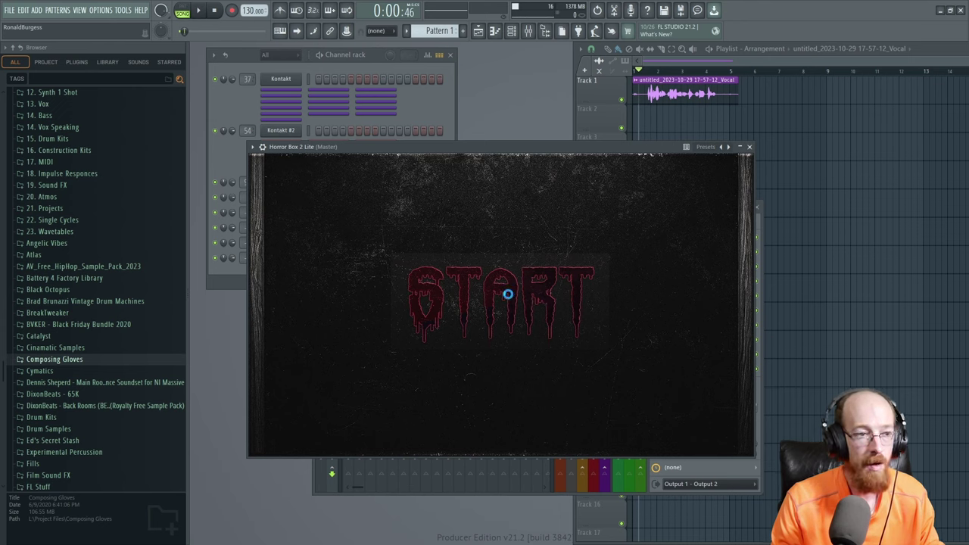
- Start Horror Box 2 Lite and step forward from Striker through Zero, Adamance, Anomaly and Vedlel to the blank preset entry
click(509, 297)
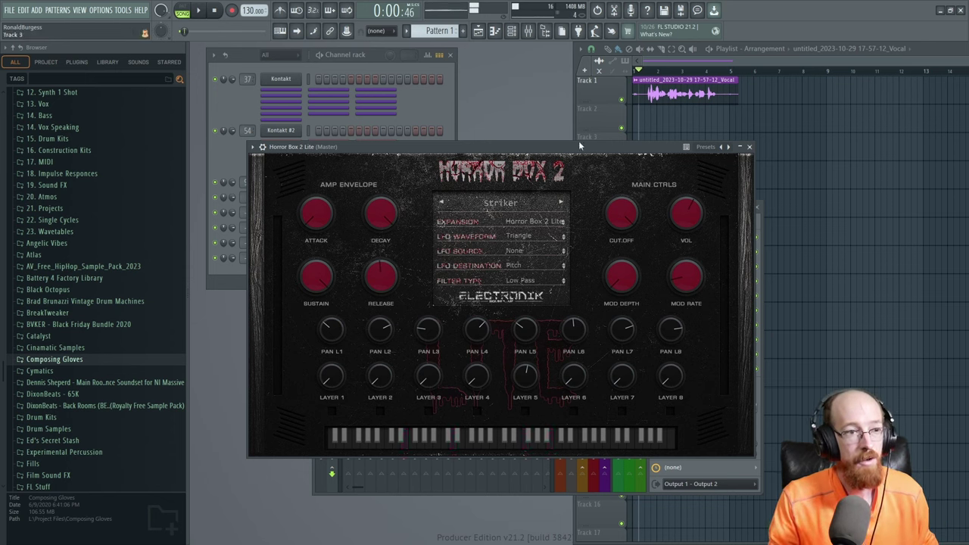
click(562, 203)
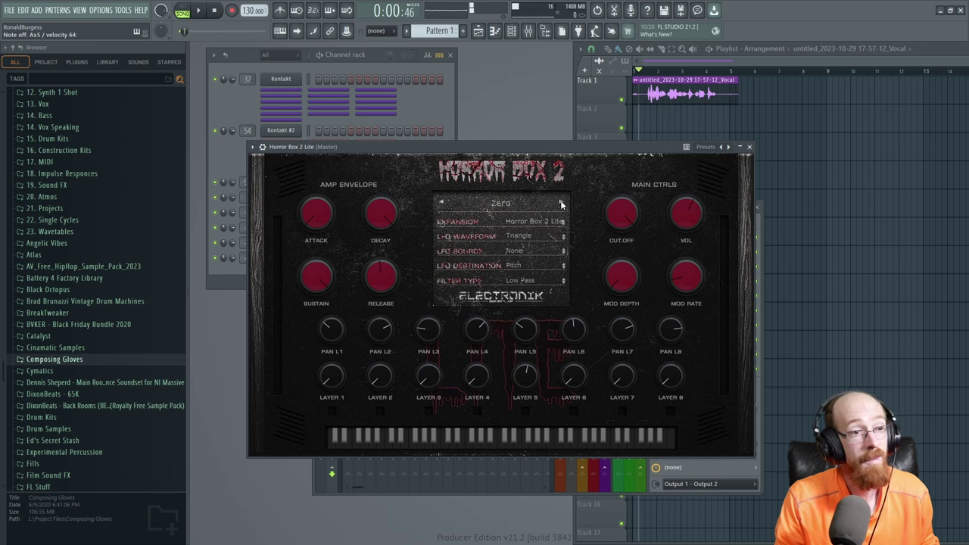
click(561, 204)
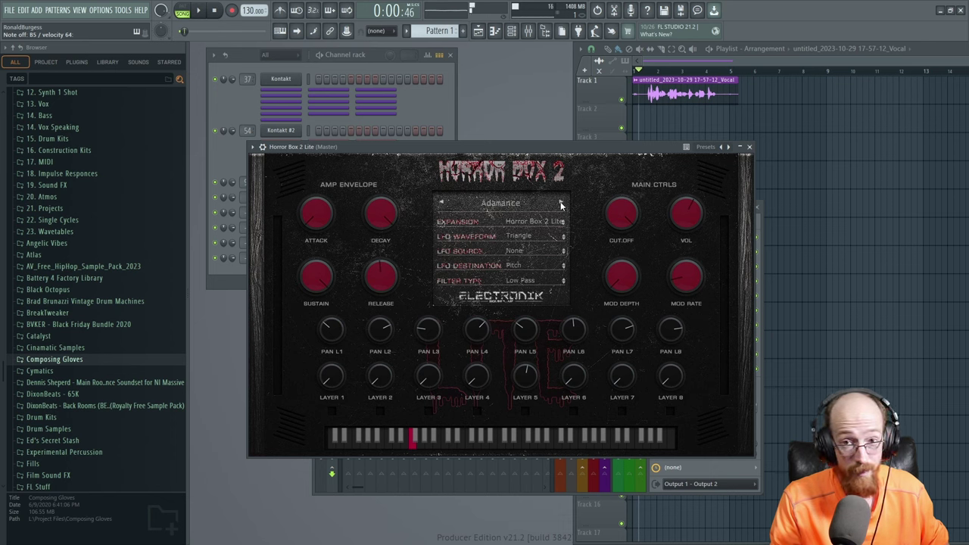
click(561, 204)
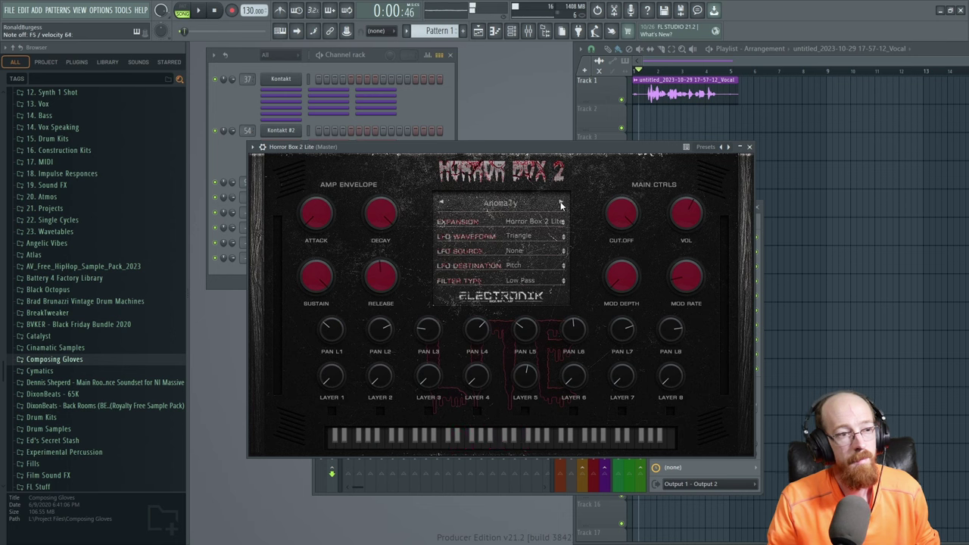
click(561, 204)
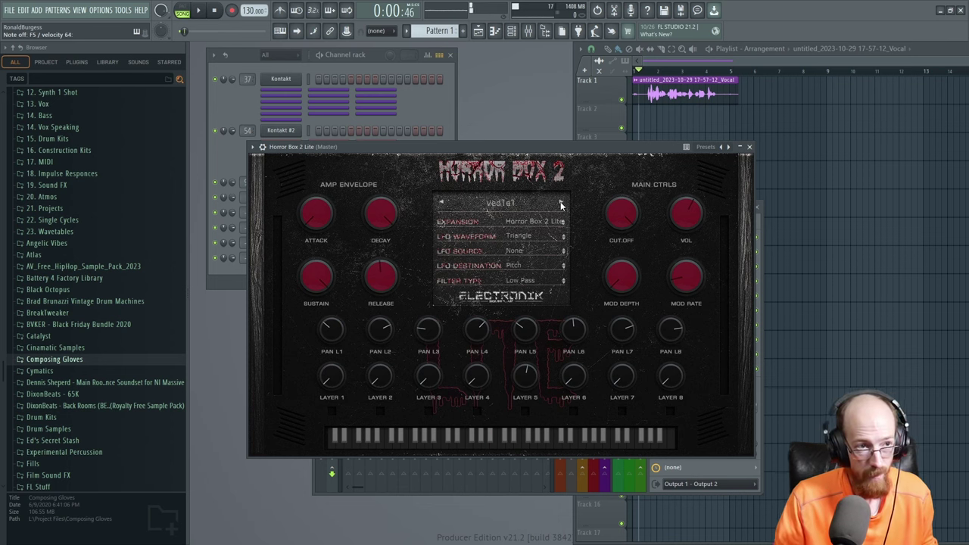
click(561, 206)
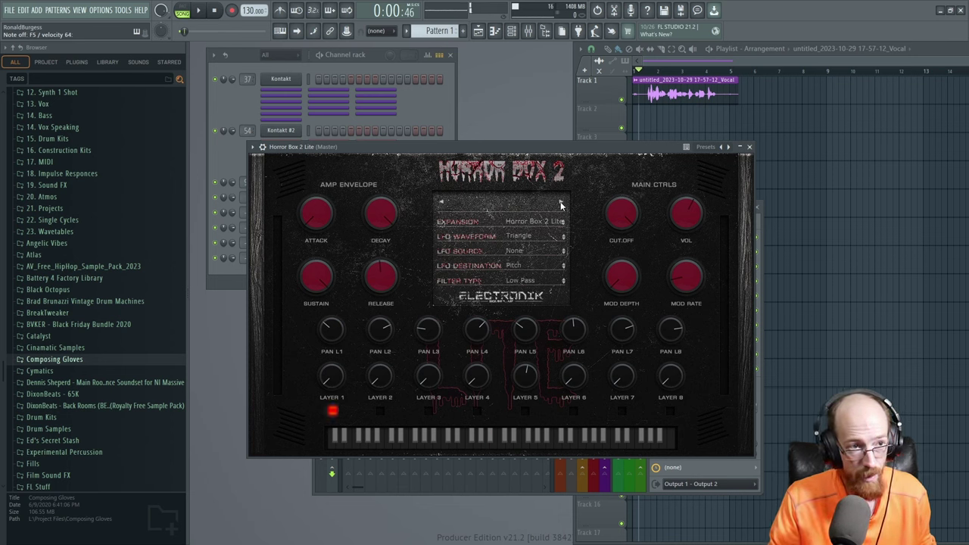
- Try several blank entries in the Horror Box 2 Lite preset list, reload Striker and dismiss the list
click(509, 206)
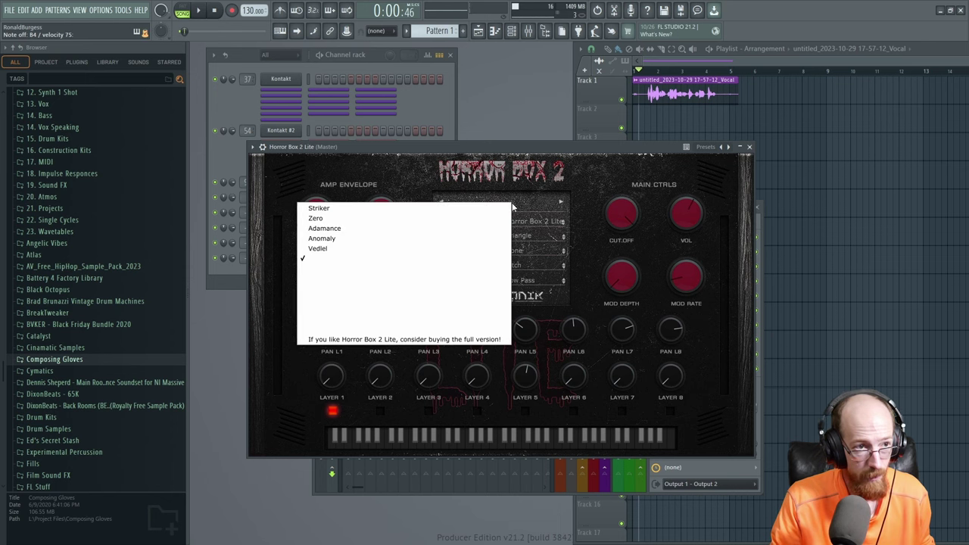
click(337, 265)
click(473, 227)
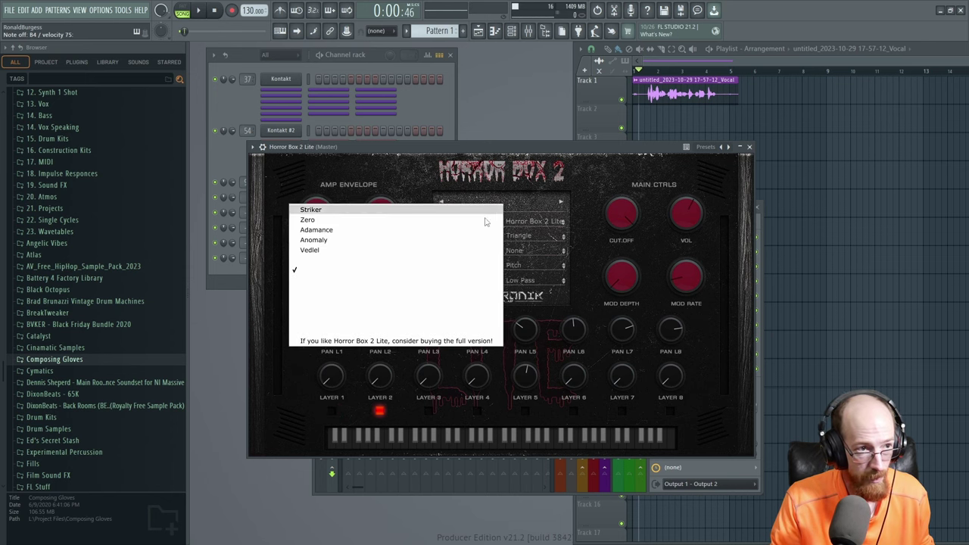
click(340, 301)
click(511, 201)
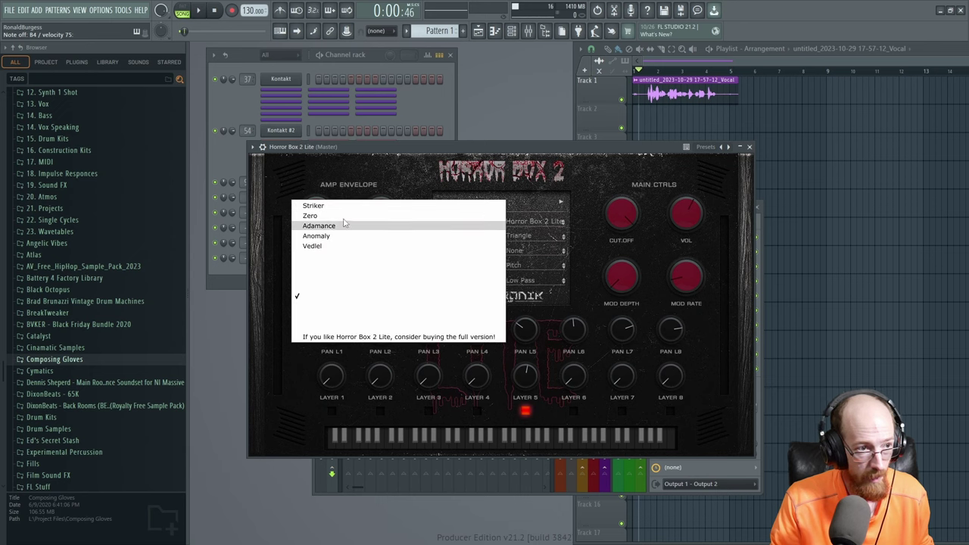
click(324, 206)
click(499, 203)
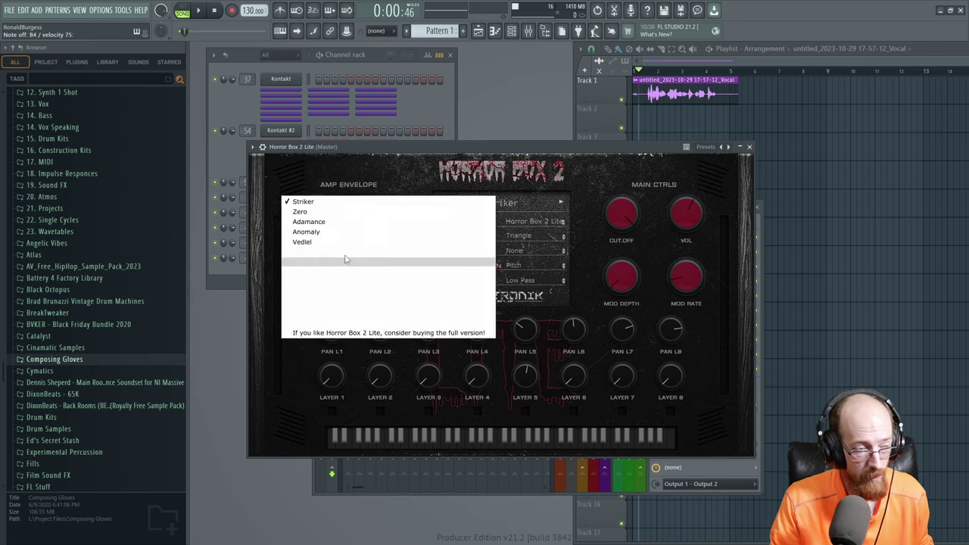
click(520, 208)
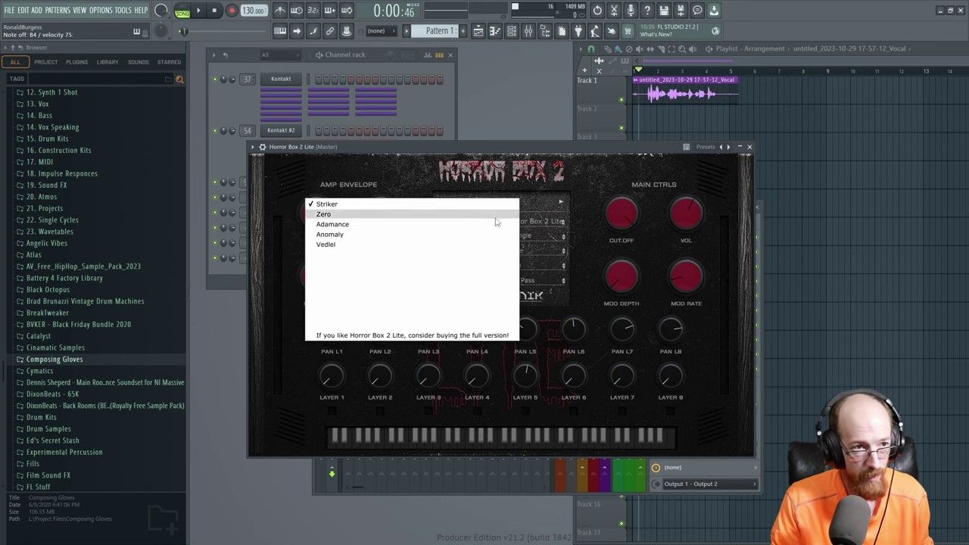
click(597, 162)
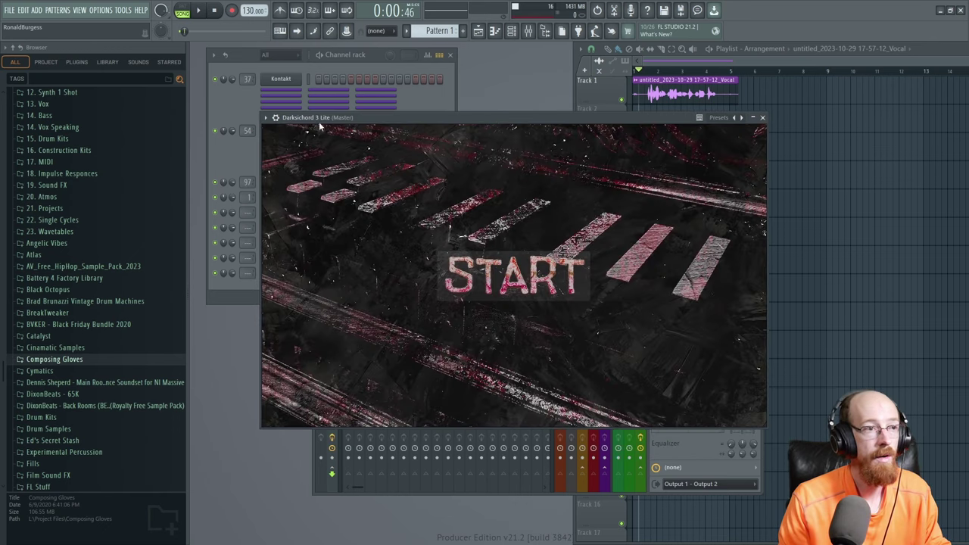
- Start Darksichord 3 Lite, and also start Creepy Piano 3 Lite after moving its window higher
click(530, 286)
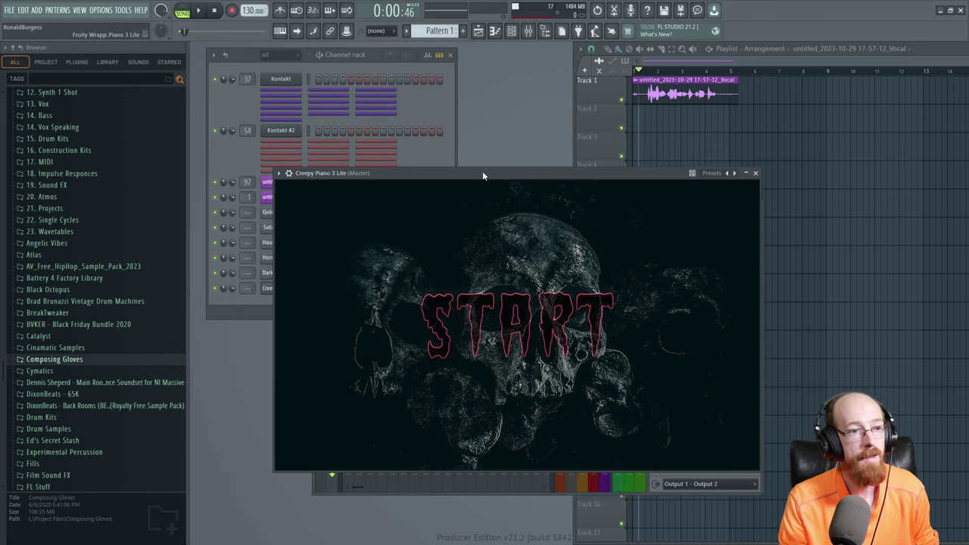
drag(482, 174, 470, 122)
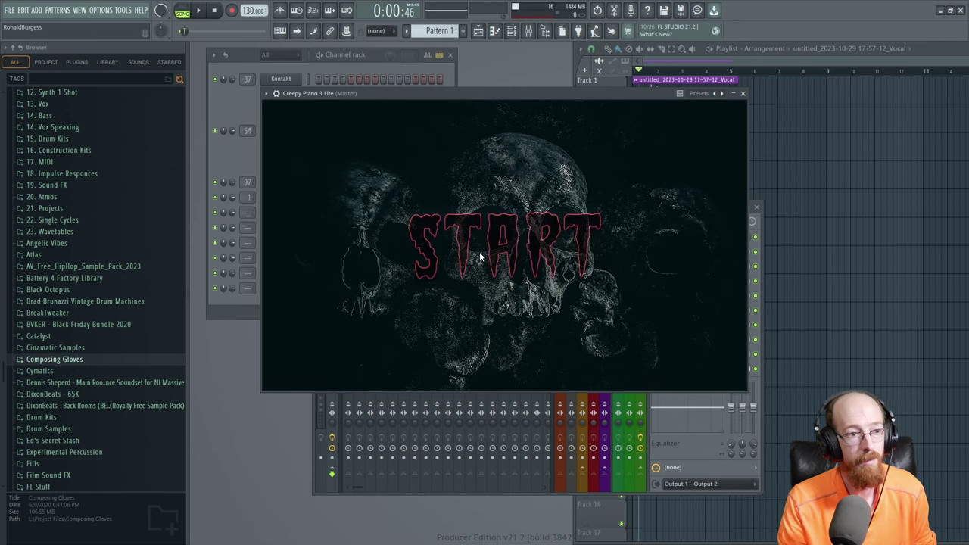
double_click(517, 230)
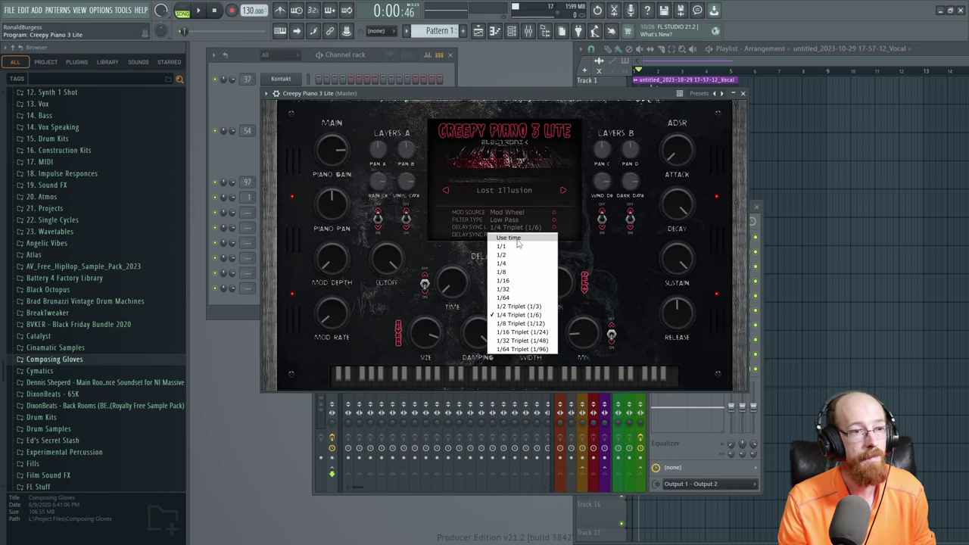
click(409, 128)
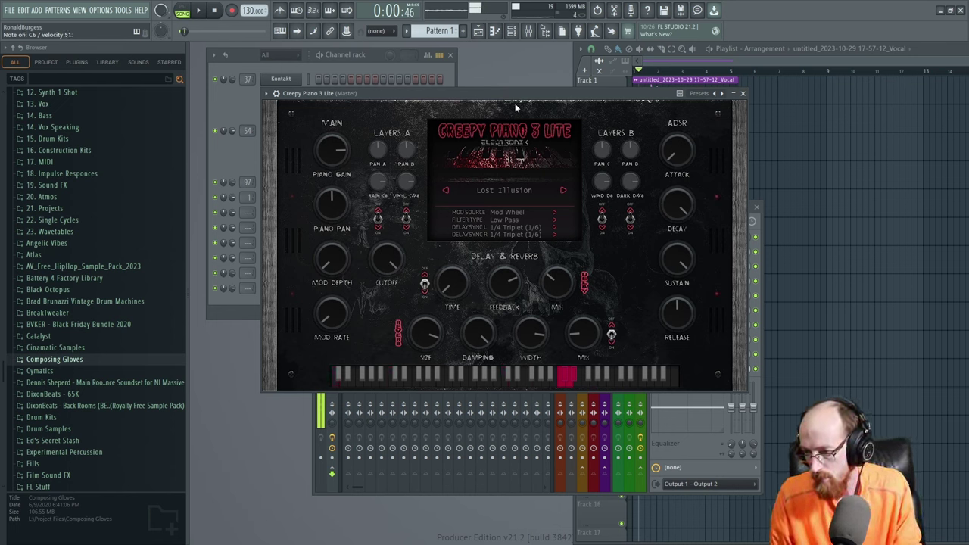
- Step forward through the Creepy Piano 3 Lite presets from Lost Illusion to Serpent Plague, Bitter Howl and Graveblink
click(563, 190)
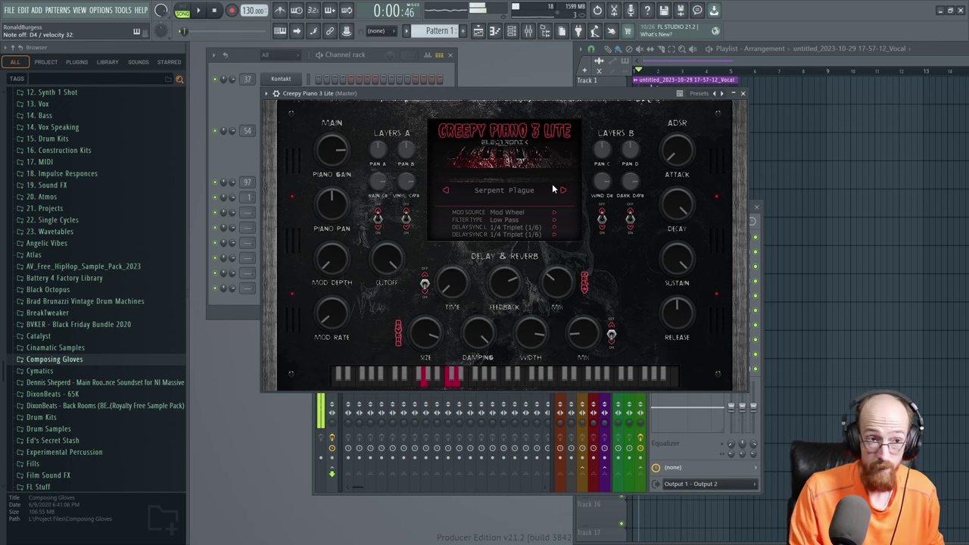
click(564, 191)
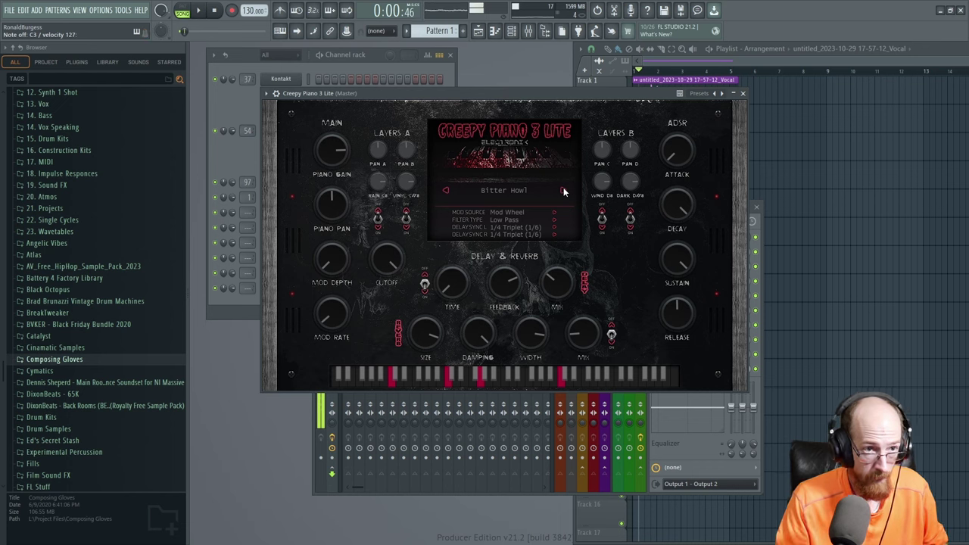
click(564, 189)
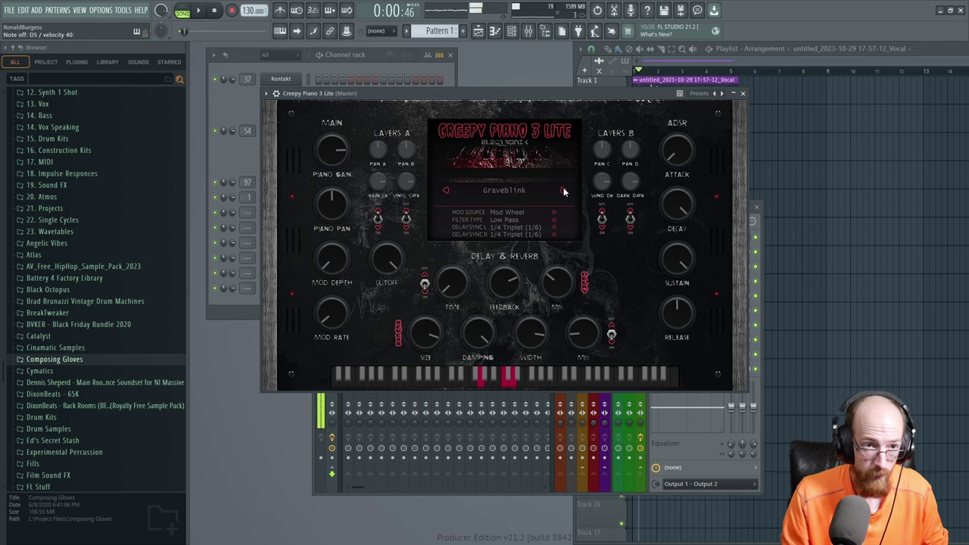
- Step forward through the Creepy Piano 3 Lite presets from Grotesque to Deathghoul, and check the full preset list without choosing another
click(562, 190)
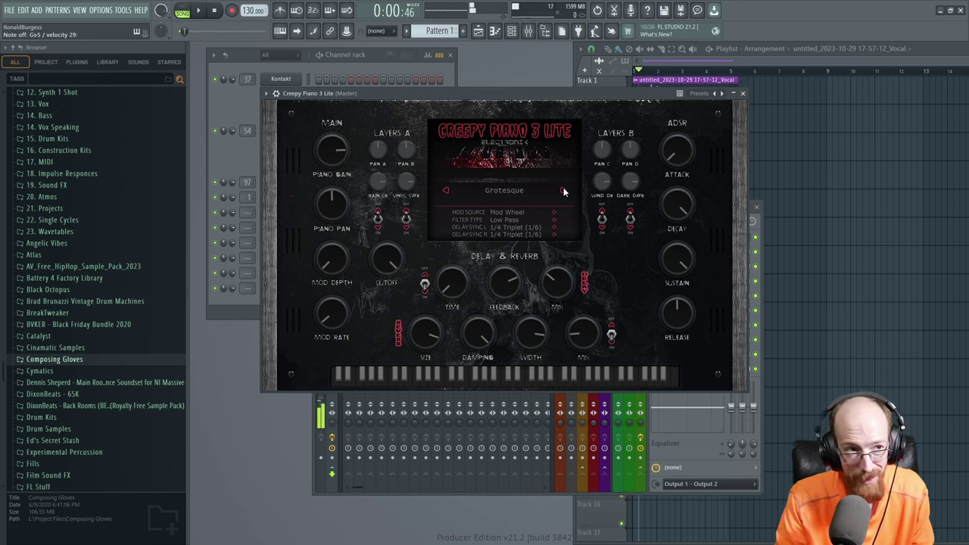
click(562, 190)
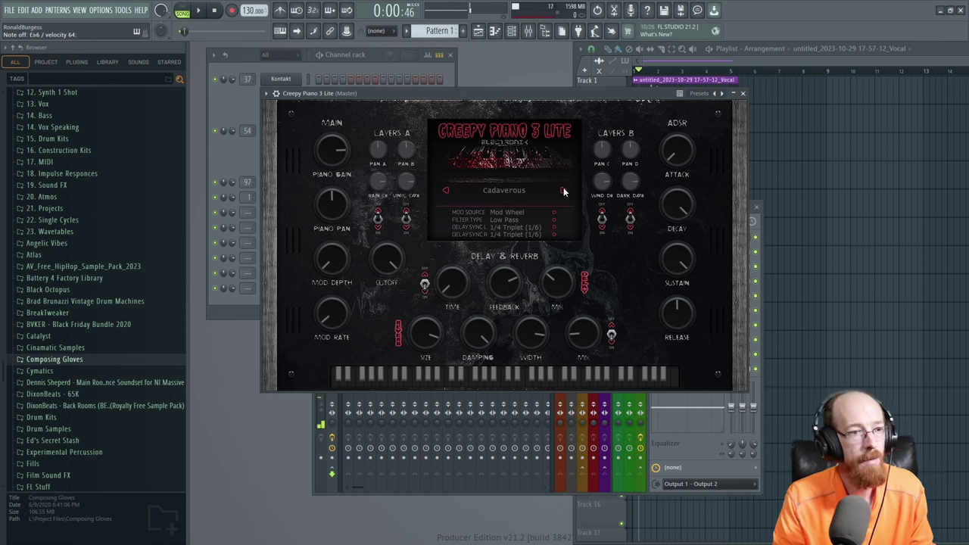
click(563, 190)
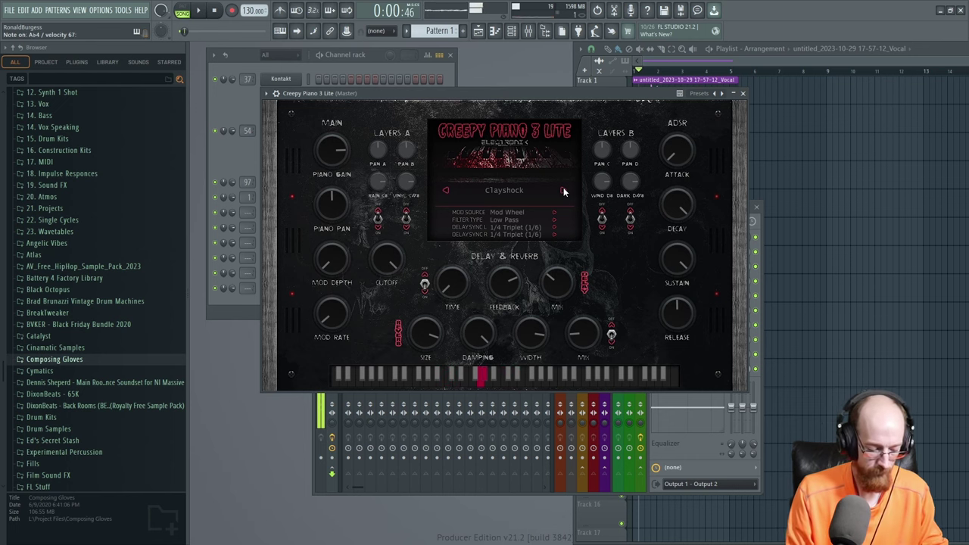
click(564, 190)
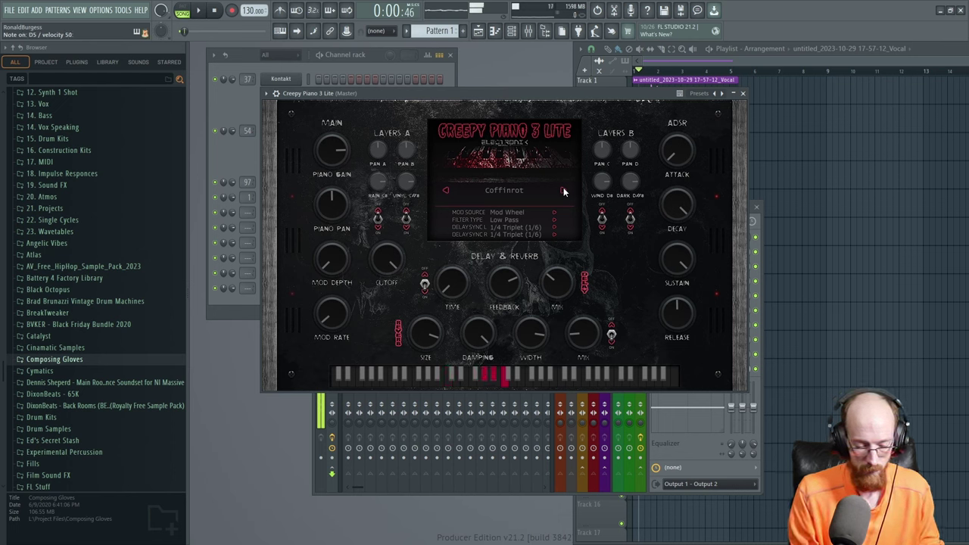
click(563, 190)
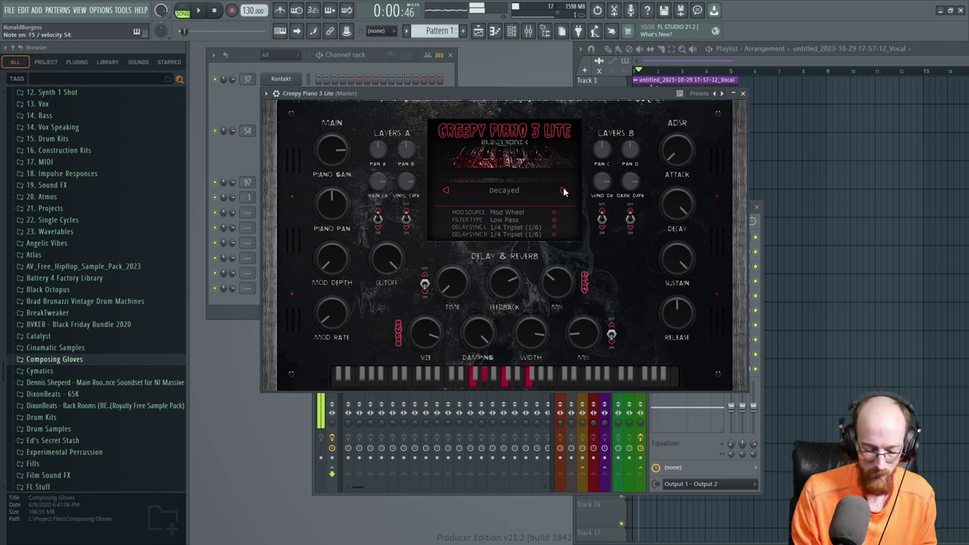
click(563, 190)
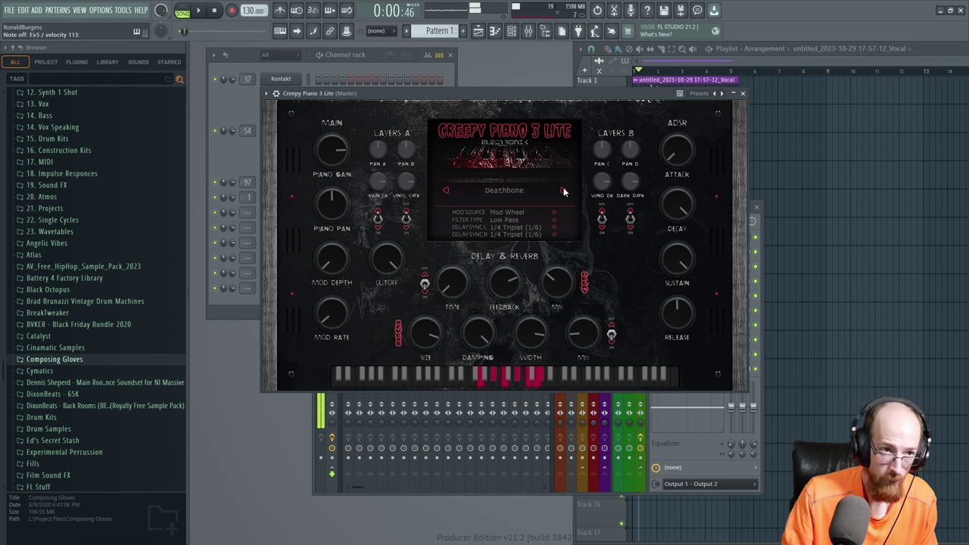
click(563, 189)
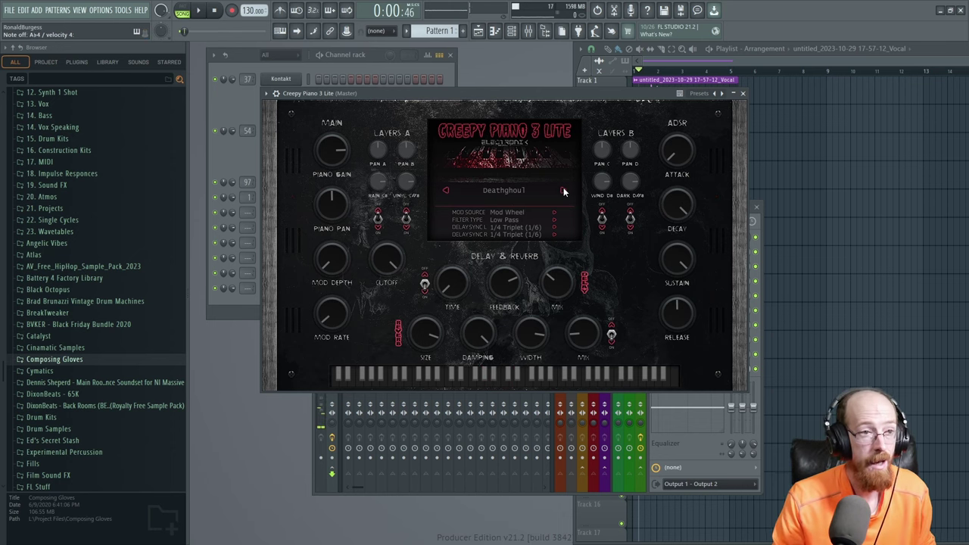
click(518, 194)
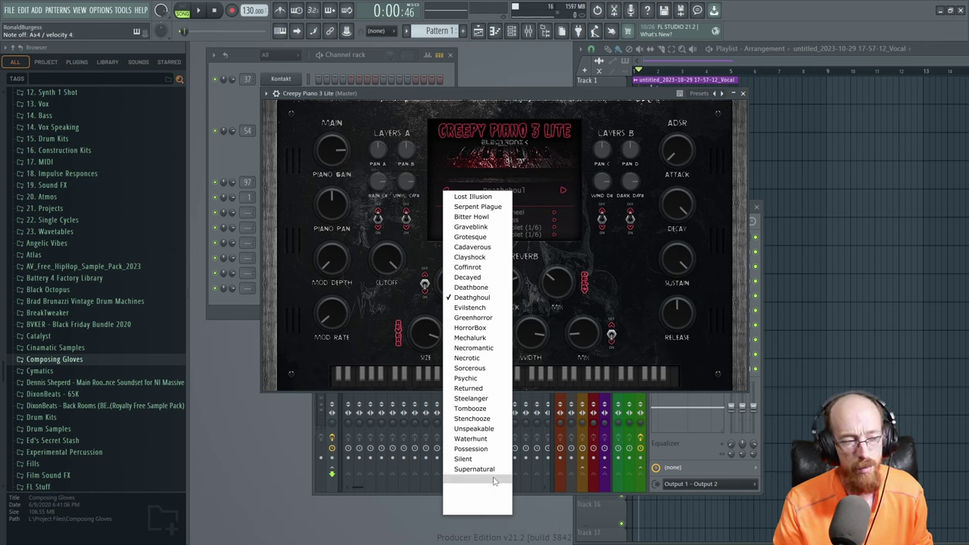
click(534, 161)
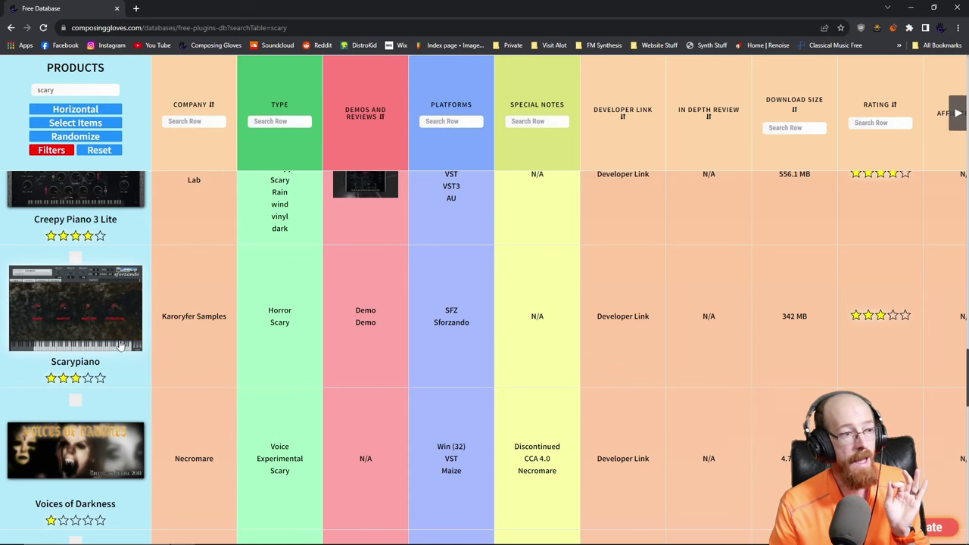
- View the enlarged Scarypiano product image in the Free Database, dismissing it after each look
click(119, 343)
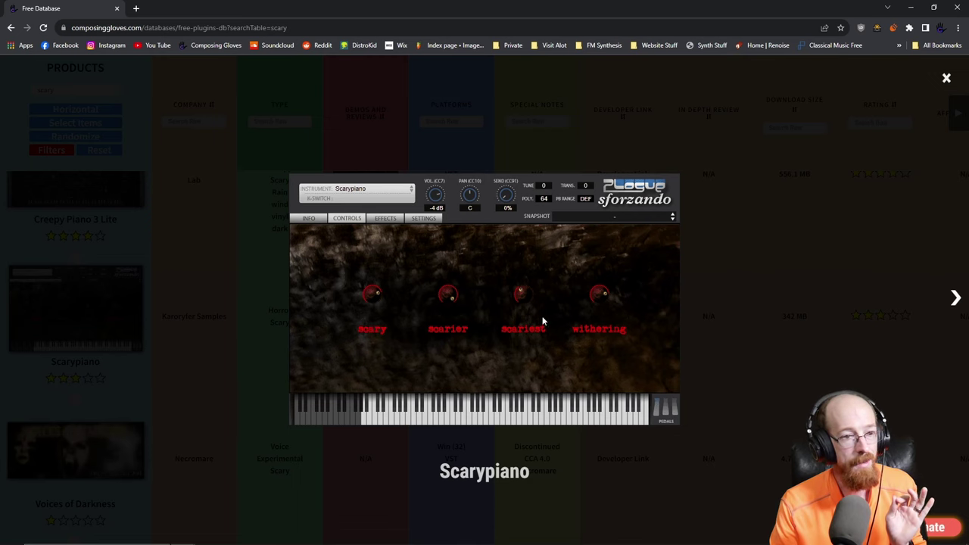
click(761, 315)
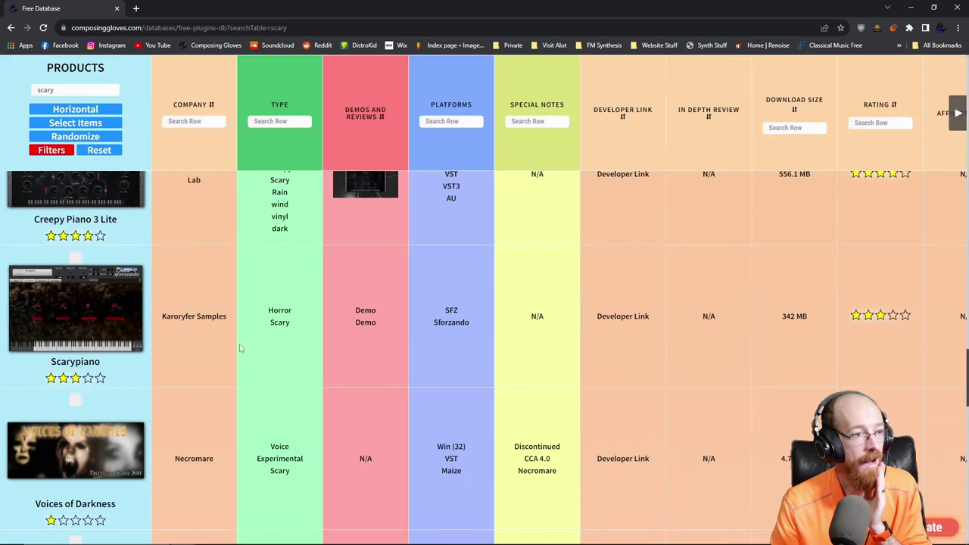
click(76, 307)
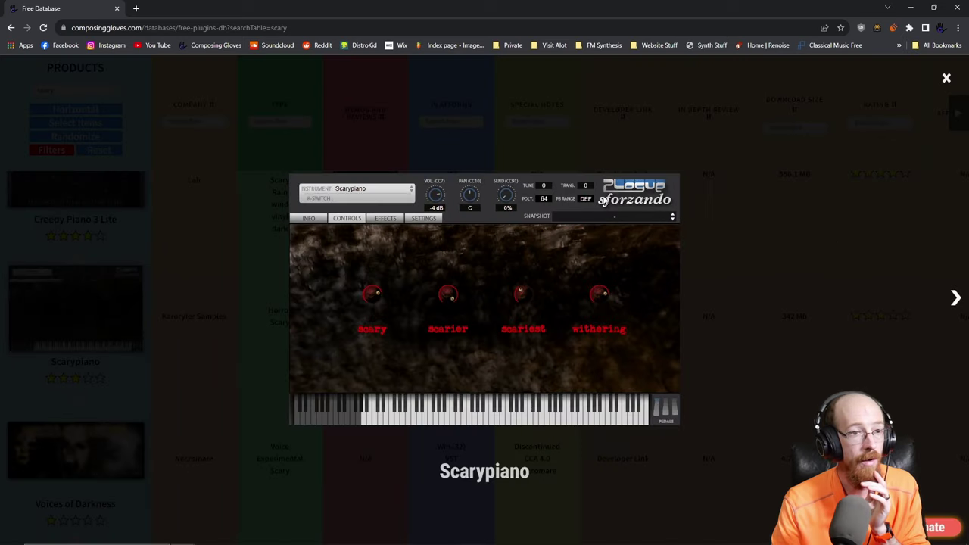
click(743, 275)
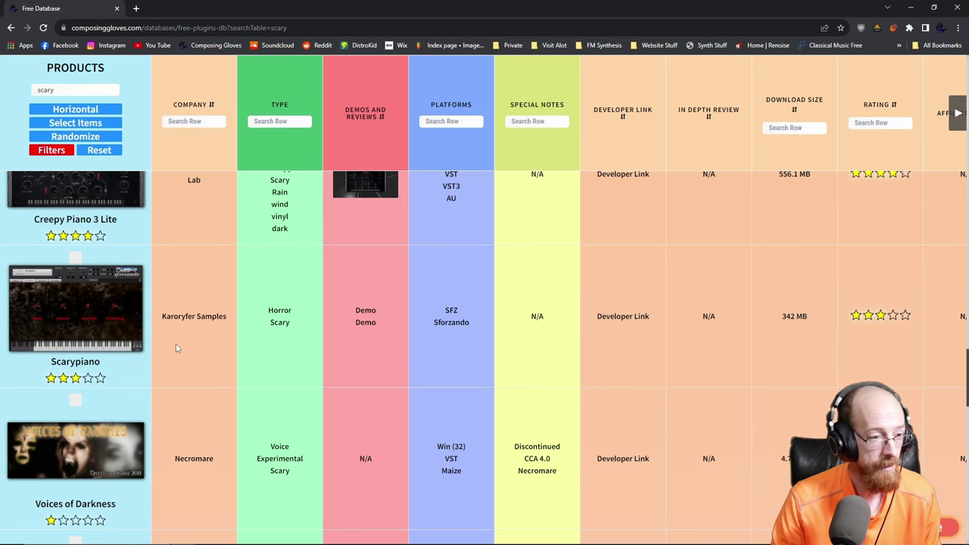
- Switch to FL Studio, load Scarypiano.bank.xml from the Scarypiano folder on Data (G:) into sforzando, and move the plugin window higher
key(super)
click(234, 535)
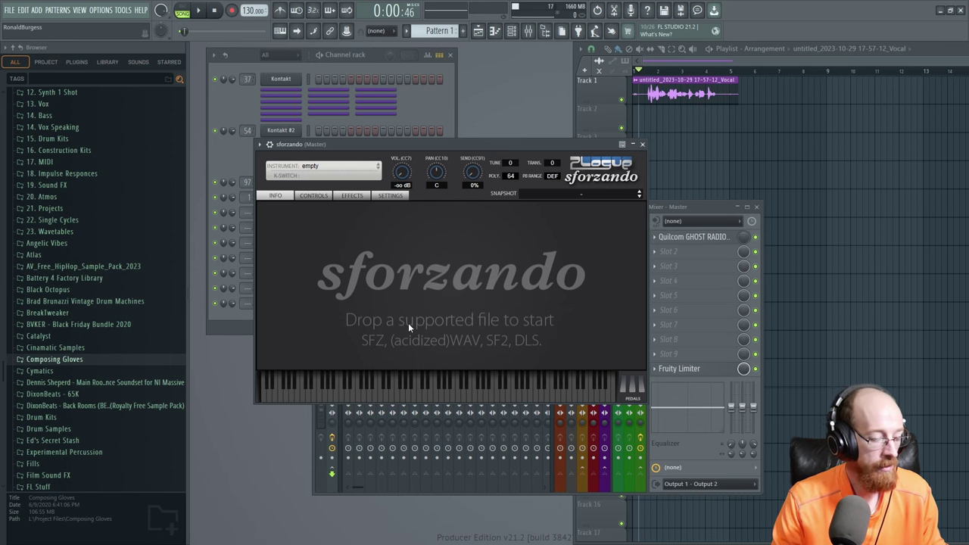
key(super+e)
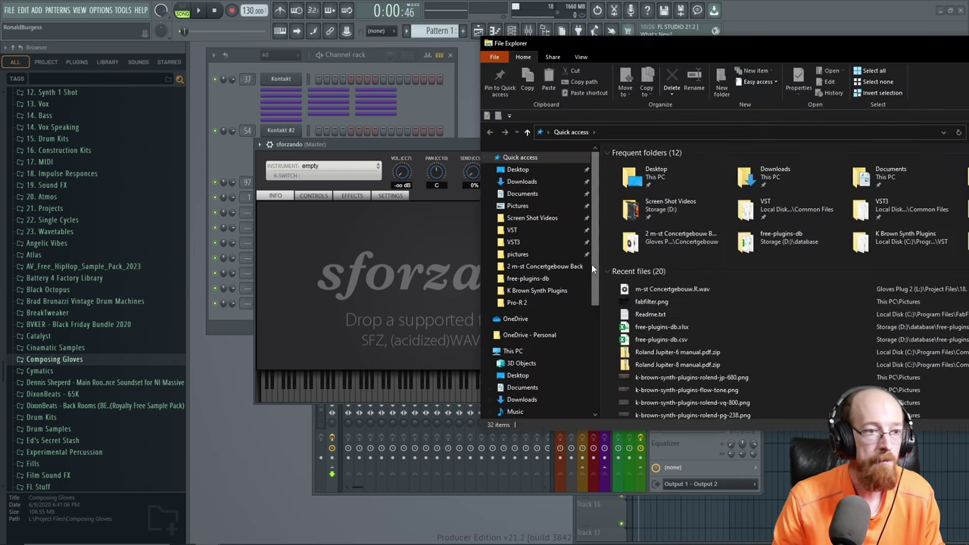
drag(596, 268, 595, 331)
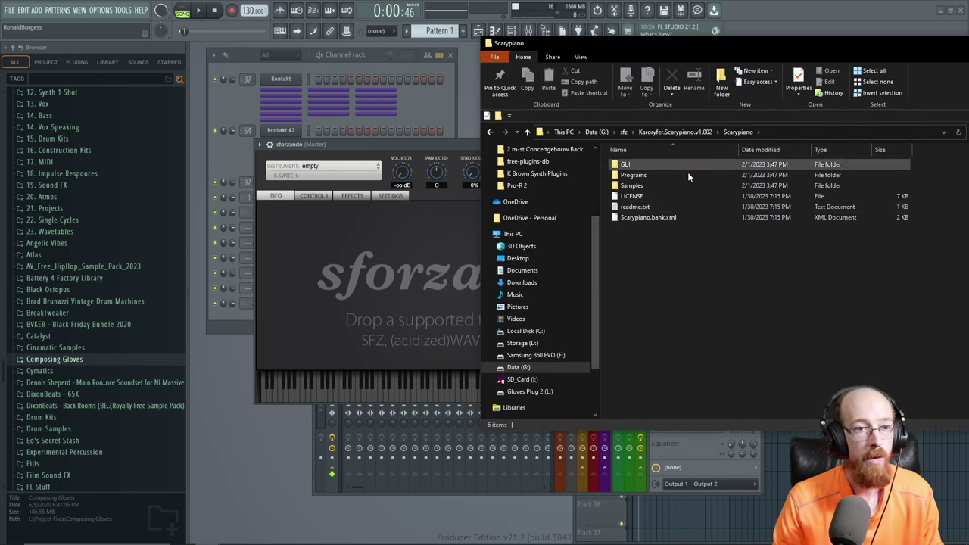
double_click(664, 219)
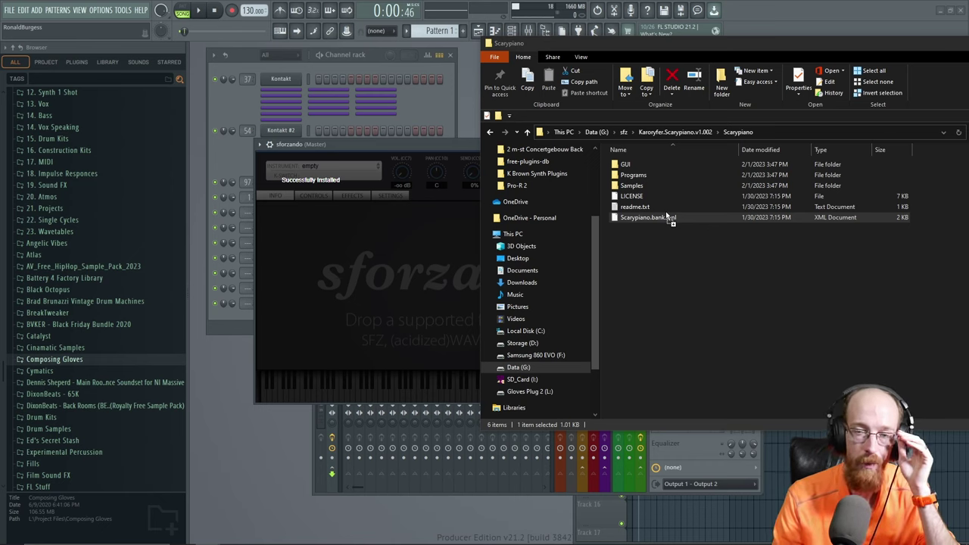
drag(667, 216, 486, 217)
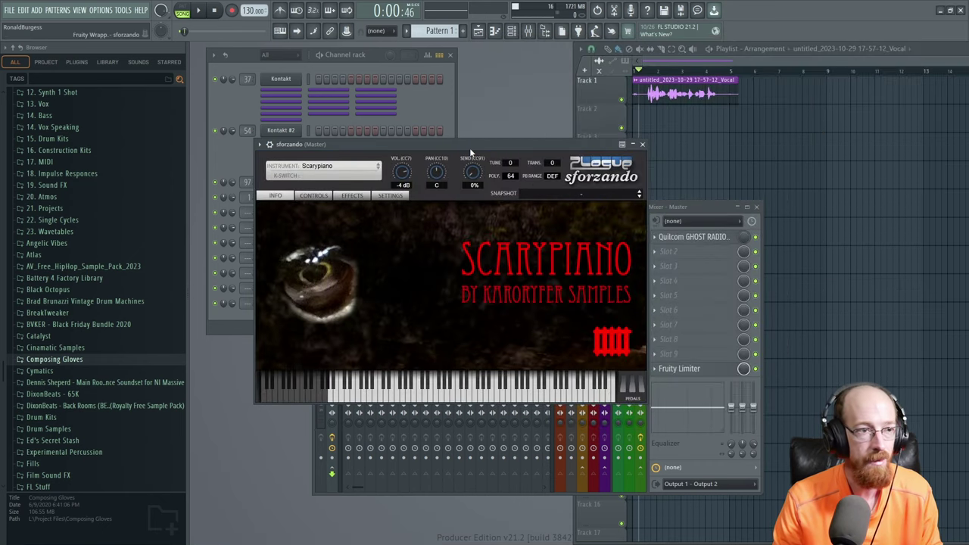
drag(470, 150, 504, 136)
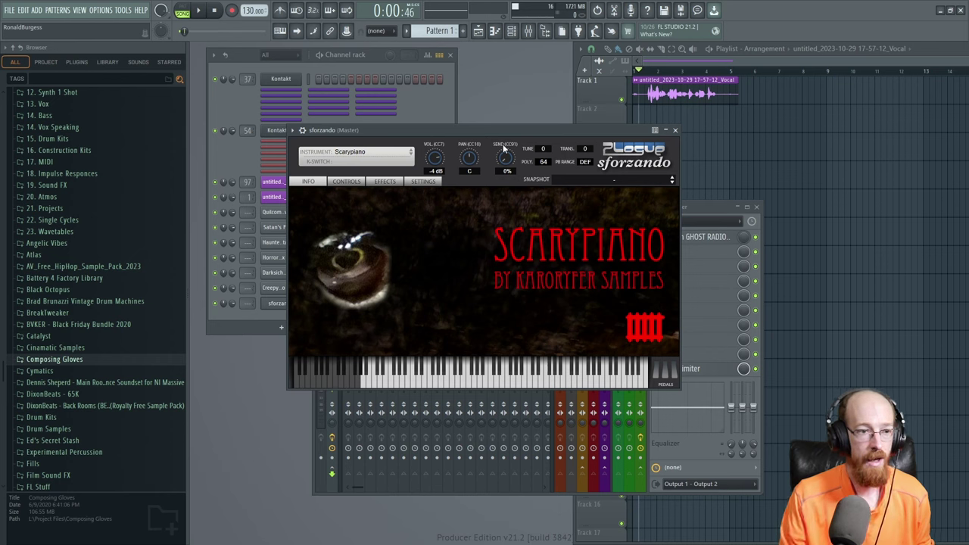
- Show the Scarypiano controls in sforzando and turn the withering, scariest, scarier and scary knobs down to minimum
click(348, 183)
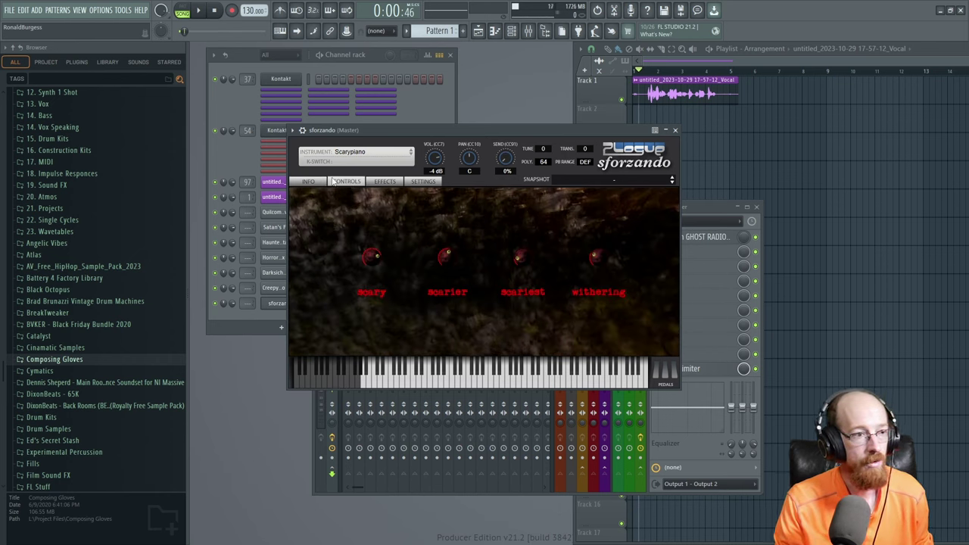
click(324, 182)
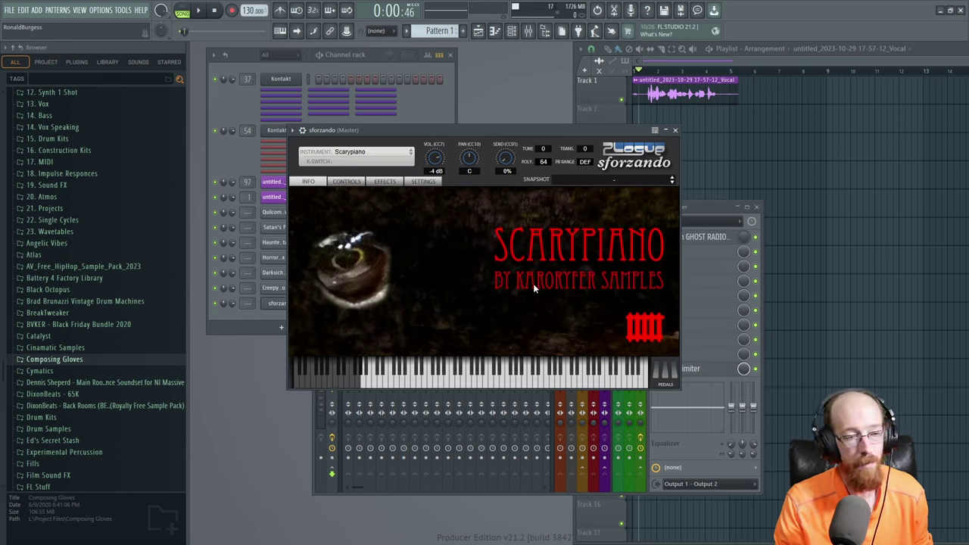
click(346, 183)
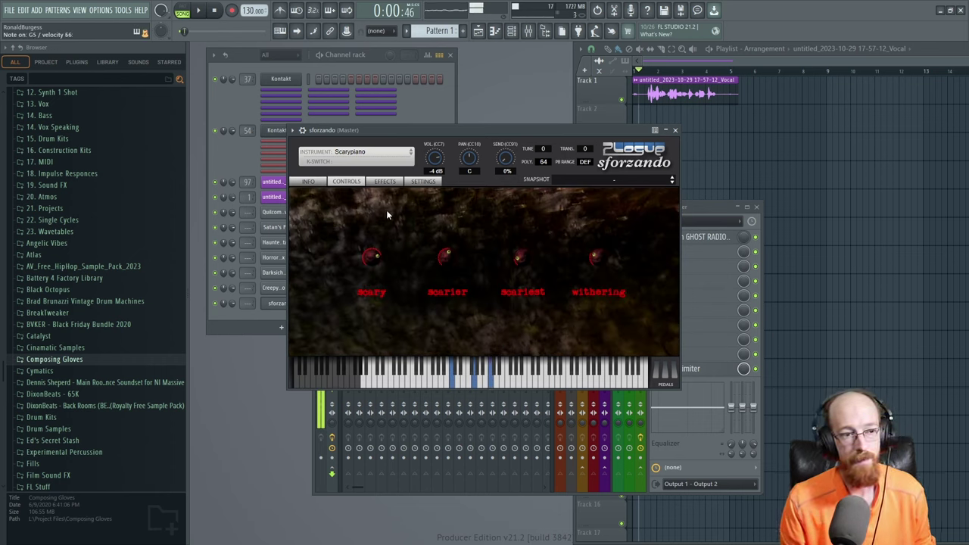
drag(603, 264, 605, 327)
drag(529, 262, 545, 331)
drag(447, 260, 455, 361)
drag(373, 262, 408, 337)
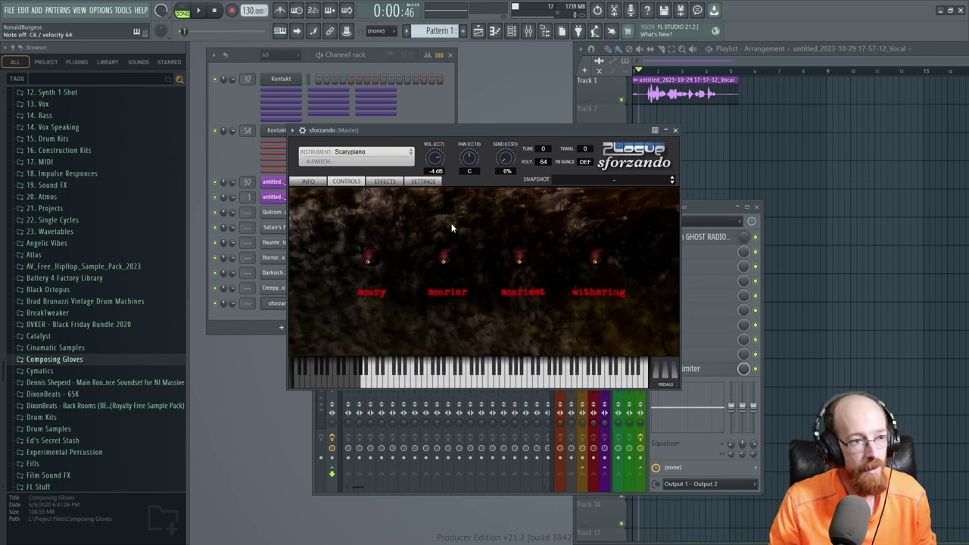
- Raise the scary, scarier, scariest and withering knobs to maximum one after another, and close the sforzando window
drag(376, 259, 378, 196)
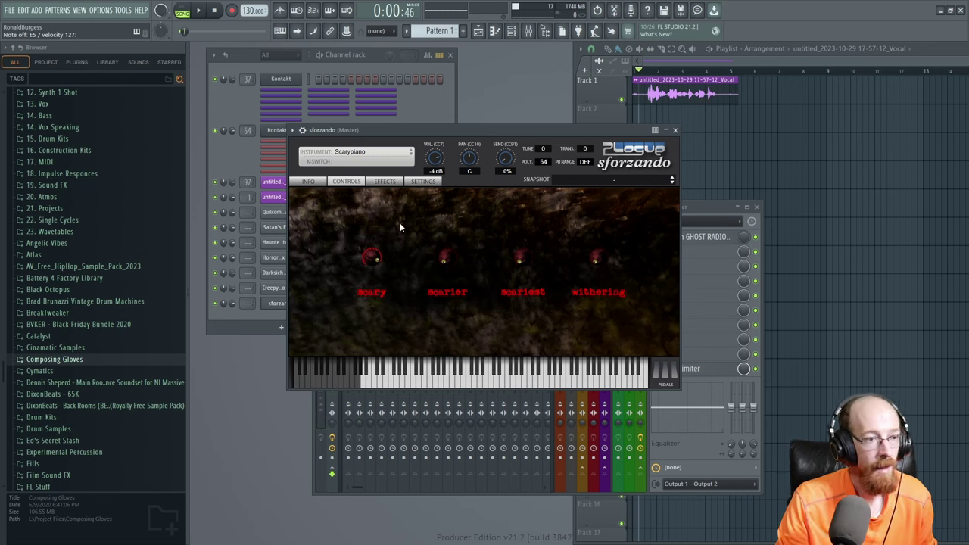
drag(446, 256, 458, 173)
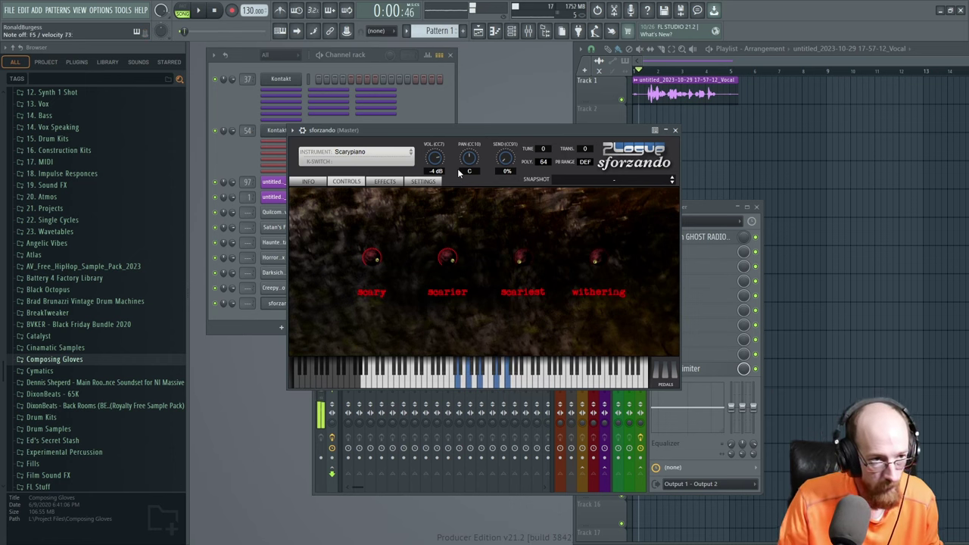
drag(522, 257, 527, 141)
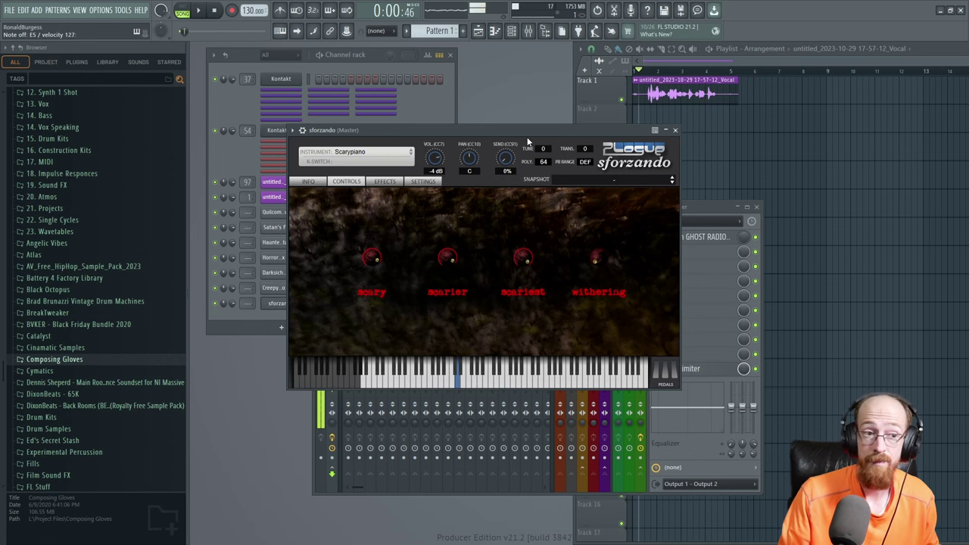
drag(602, 265, 605, 144)
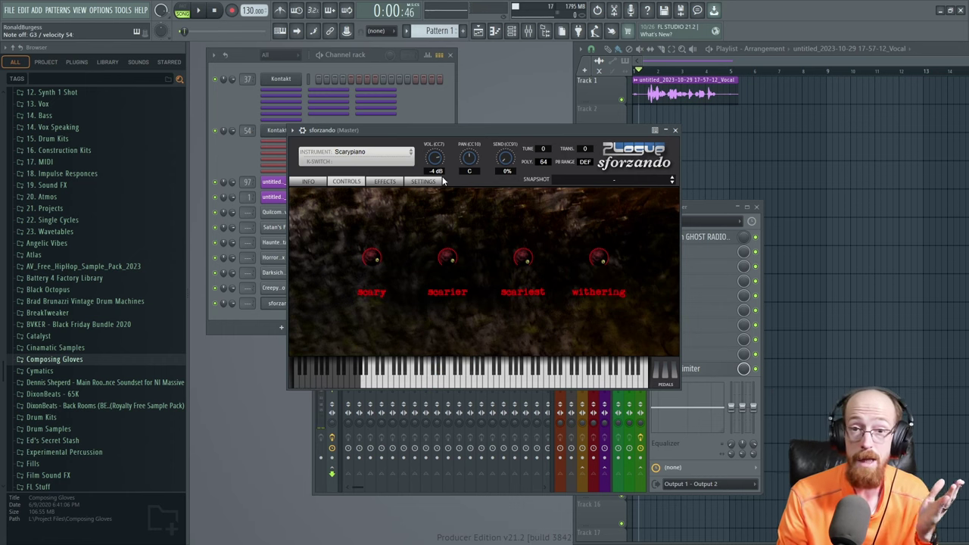
click(676, 130)
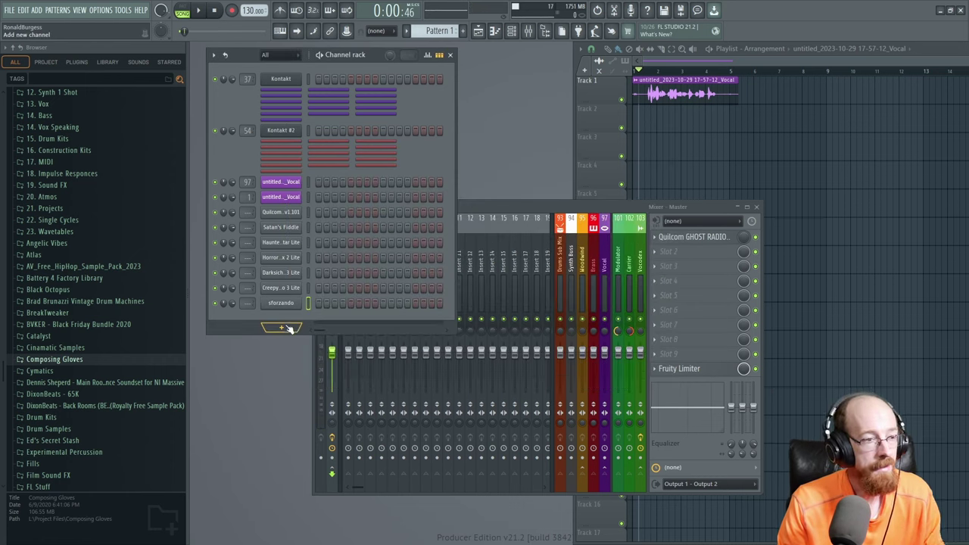
- Find Vampire Violin among the generator plugins, add it as a new channel, reposition its window and close it
click(288, 328)
click(301, 340)
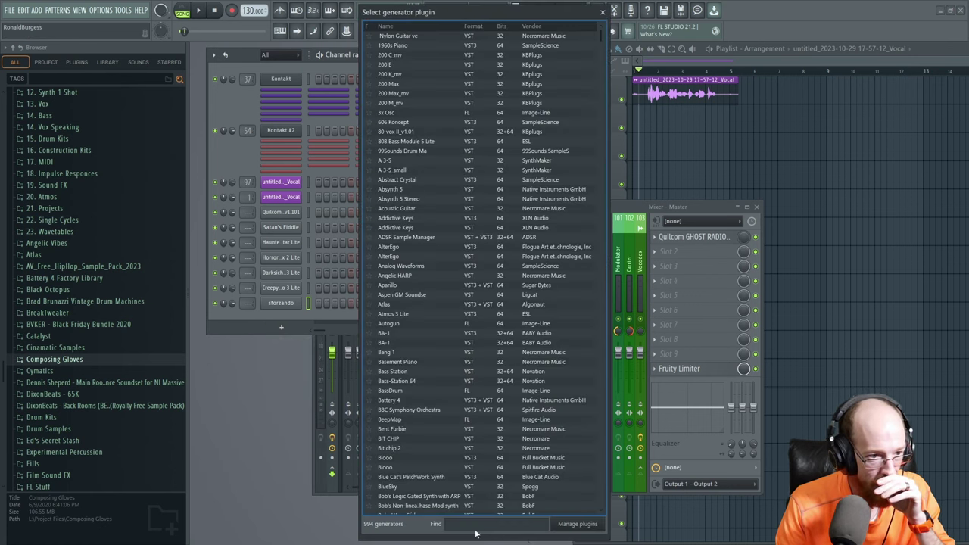
click(487, 524)
text(vampire)
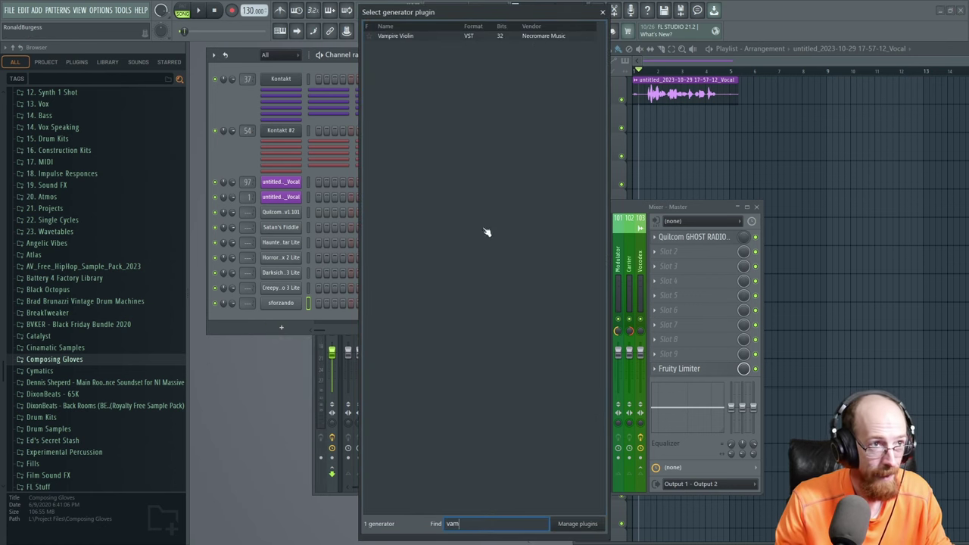
double_click(413, 35)
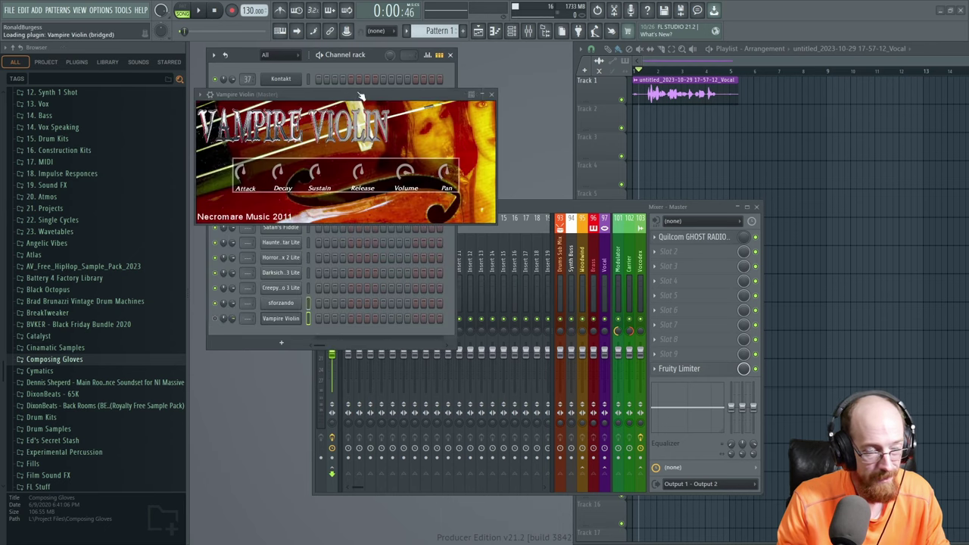
drag(356, 91, 508, 99)
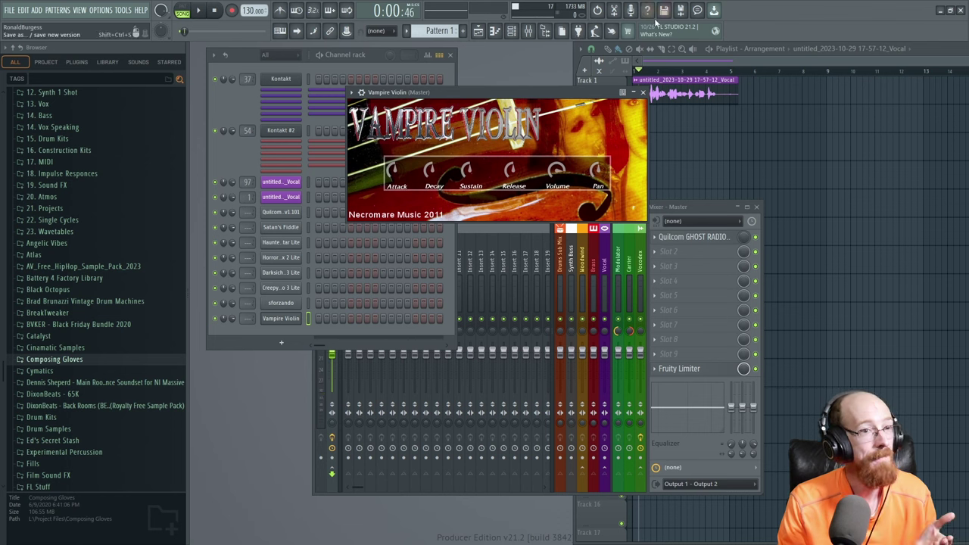
click(643, 93)
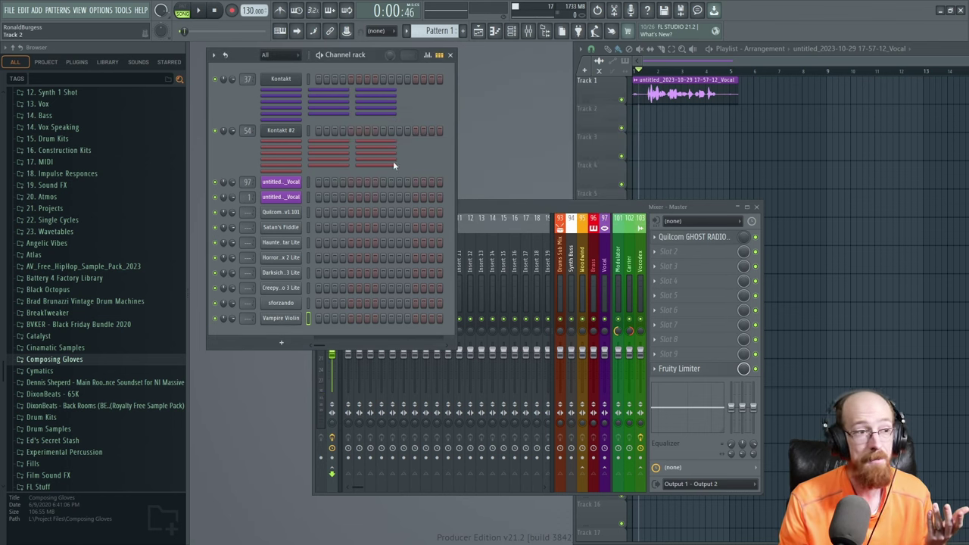
- Search the generator plugins for "voice" and add Voices of Darkness as a new channel
click(292, 342)
click(295, 353)
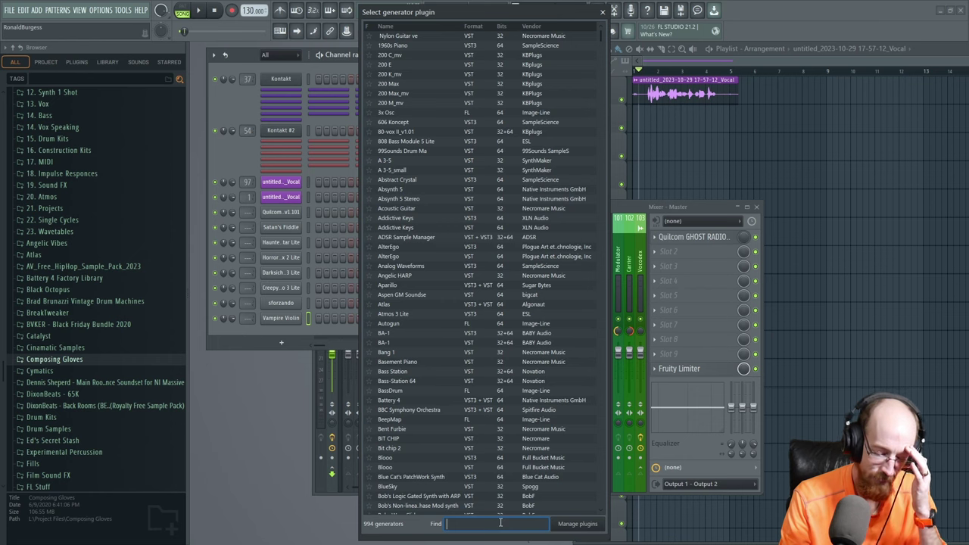
text(voice)
click(404, 38)
double_click(406, 37)
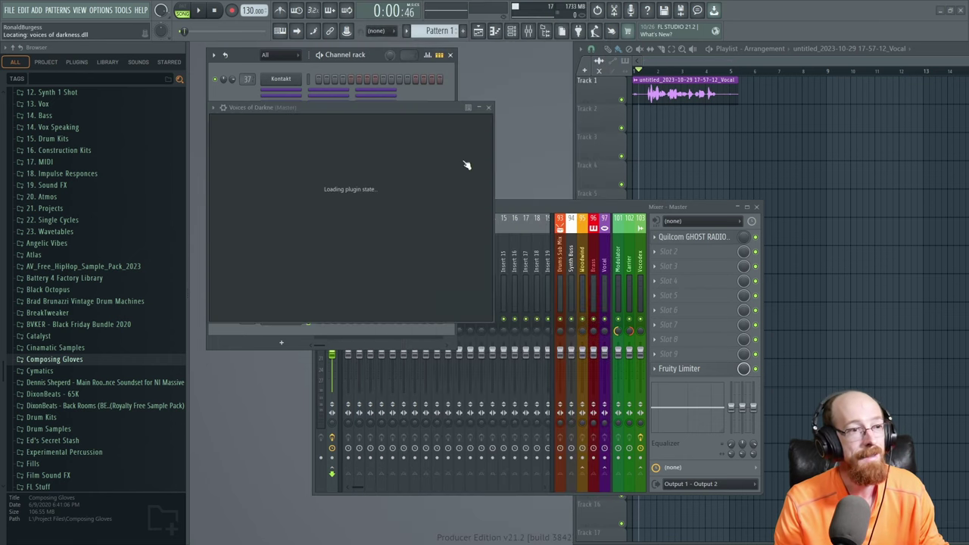
- Reposition the Voices of Darkness window, add Horror Movie Sou as a new channel and move its window
drag(373, 109, 470, 116)
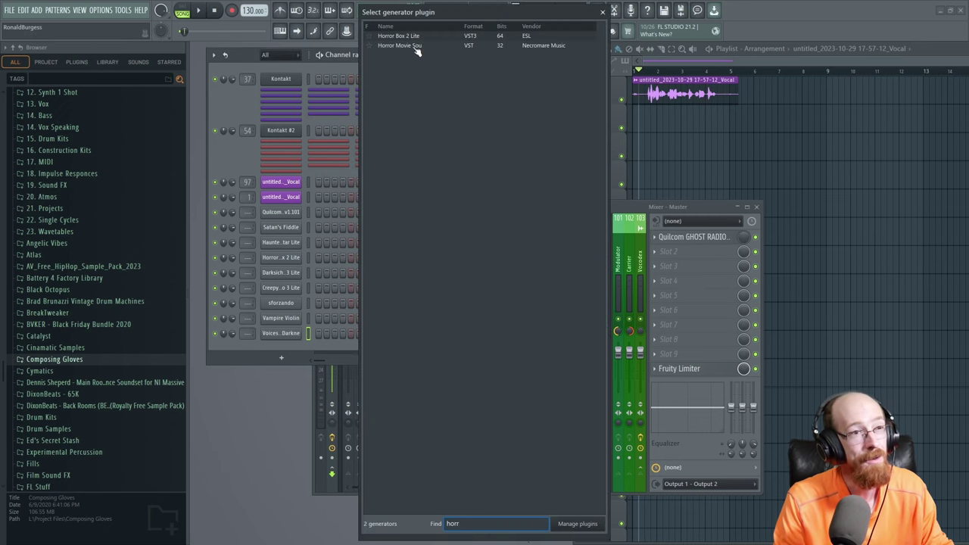
double_click(415, 47)
drag(389, 124, 450, 136)
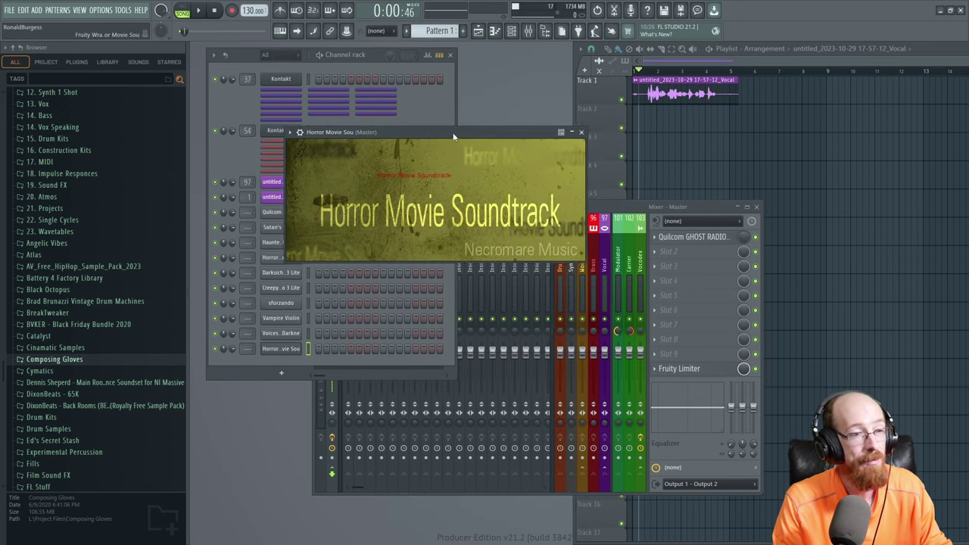
- Load the Evil Strings instrument in Horror Movie Sou and move the plugin window higher
click(410, 176)
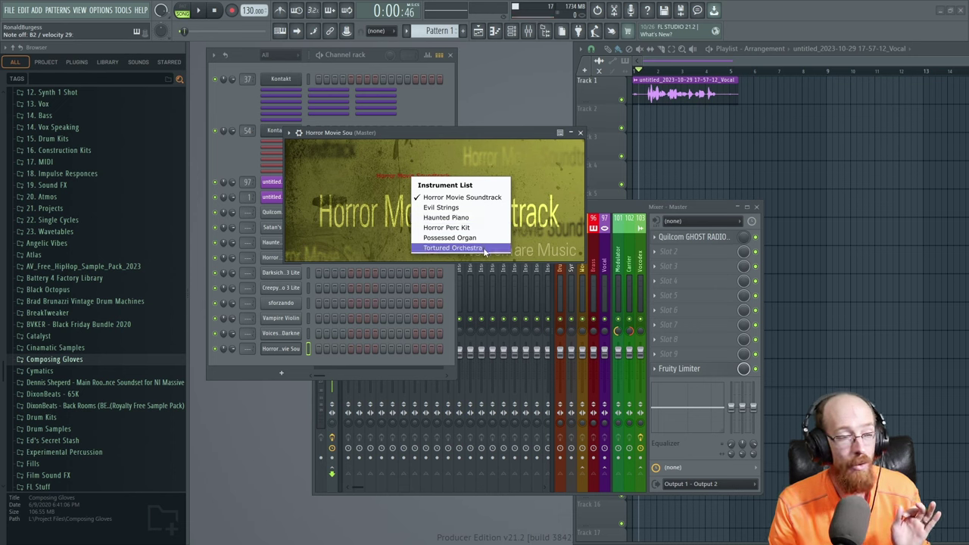
click(477, 208)
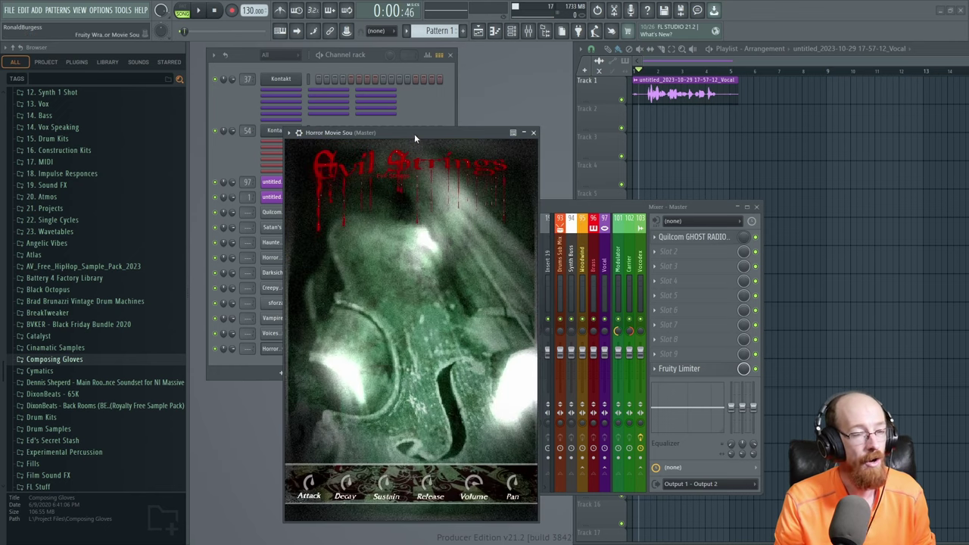
drag(414, 134, 431, 112)
click(415, 158)
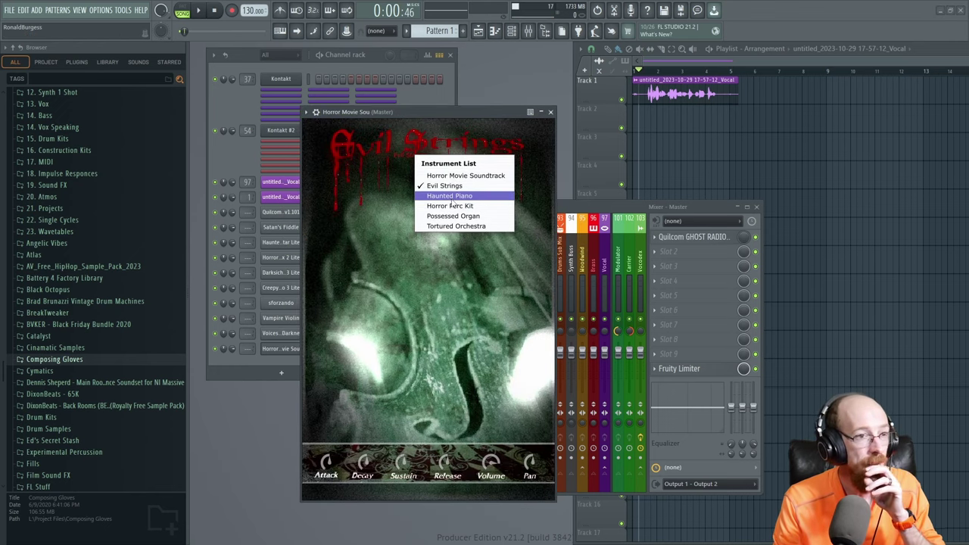
click(448, 198)
click(417, 158)
click(459, 182)
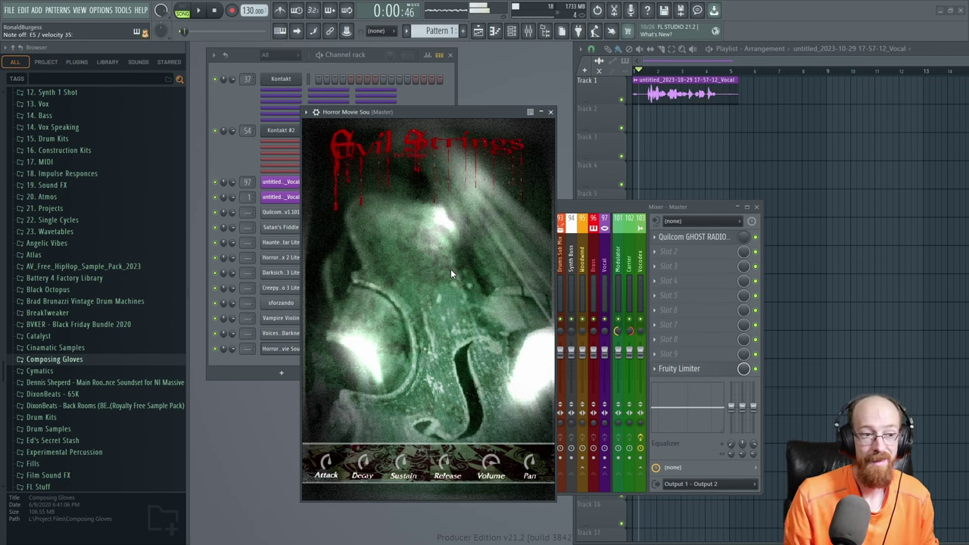
- Switch Horror Movie Sou to the Haunted Piano instrument and then to Horror Perc Kit
click(420, 156)
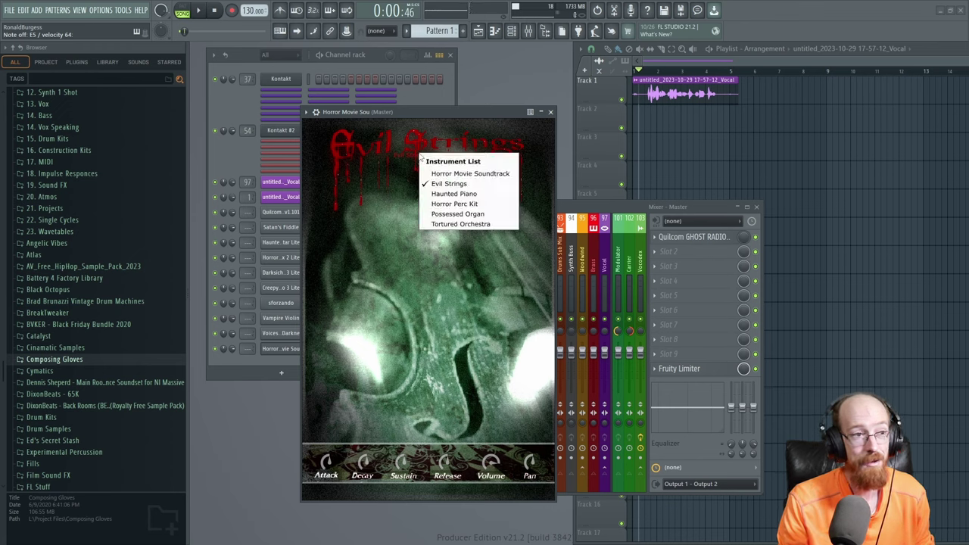
click(458, 194)
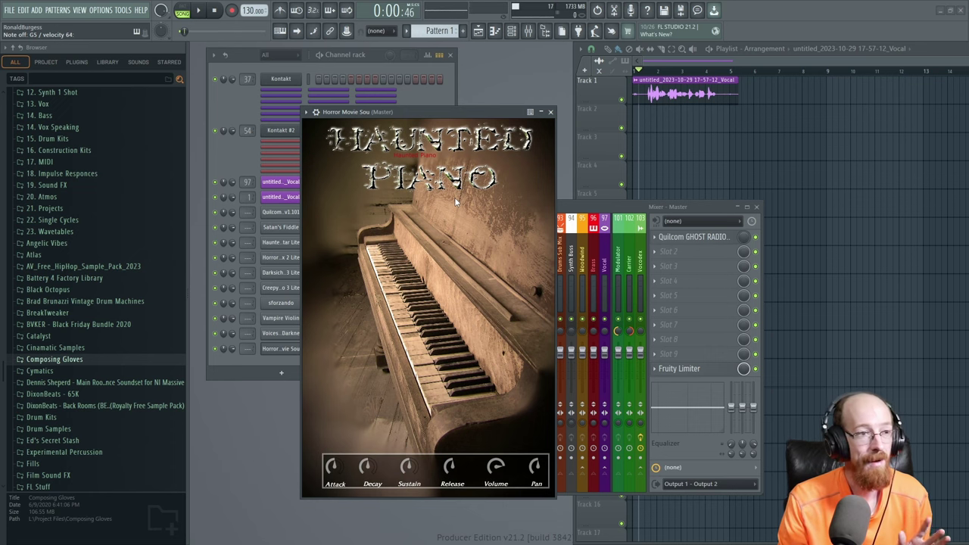
click(420, 157)
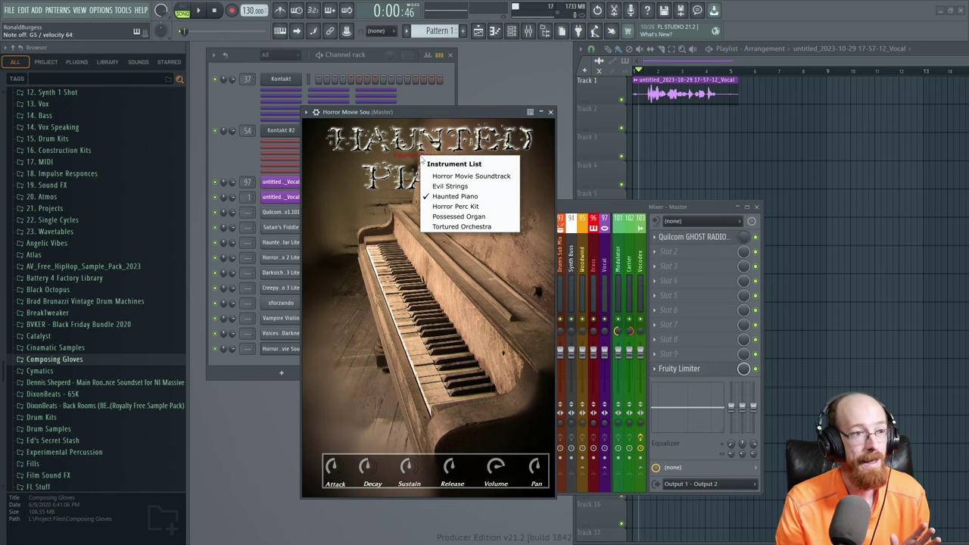
click(457, 206)
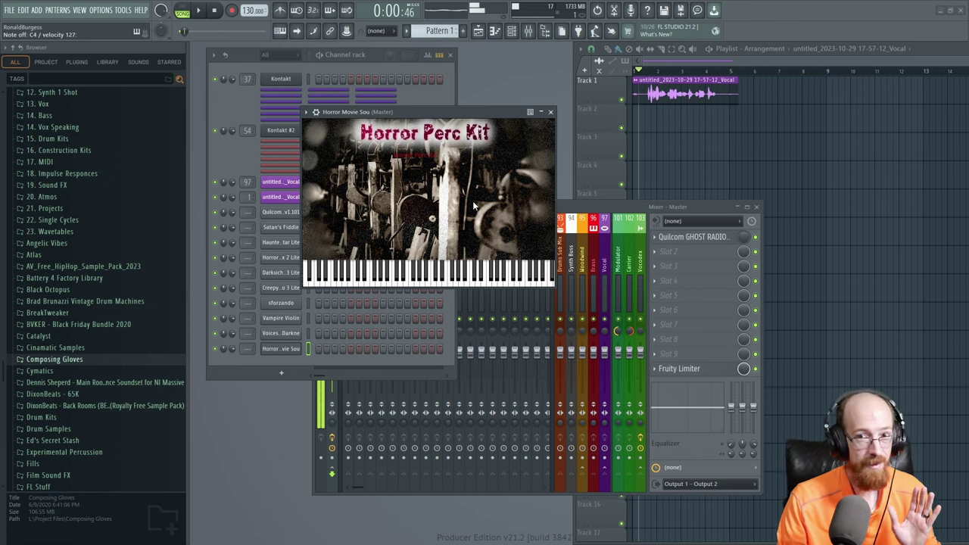
- Switch Horror Movie Sou to Possessed Organ, load Tortured Orchestra, and close the plugin window
click(413, 160)
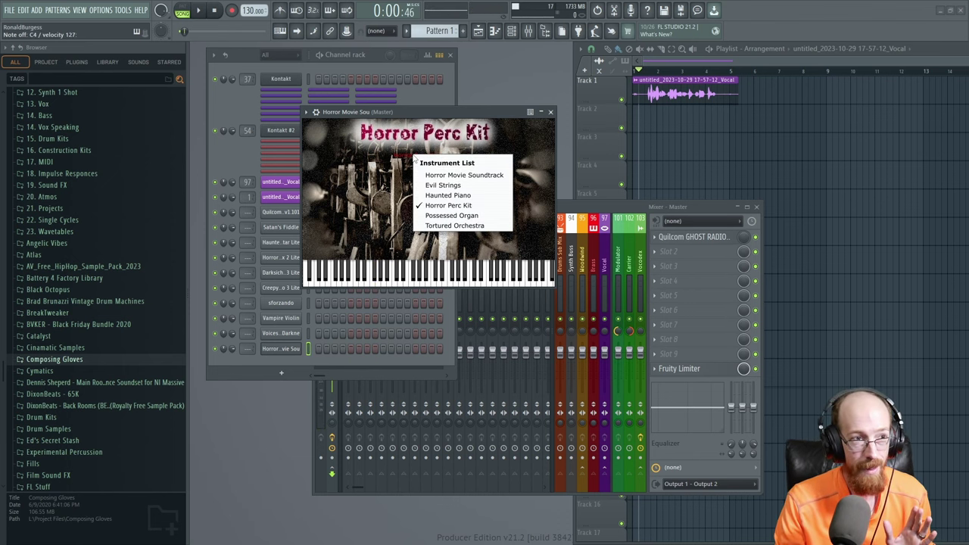
click(475, 218)
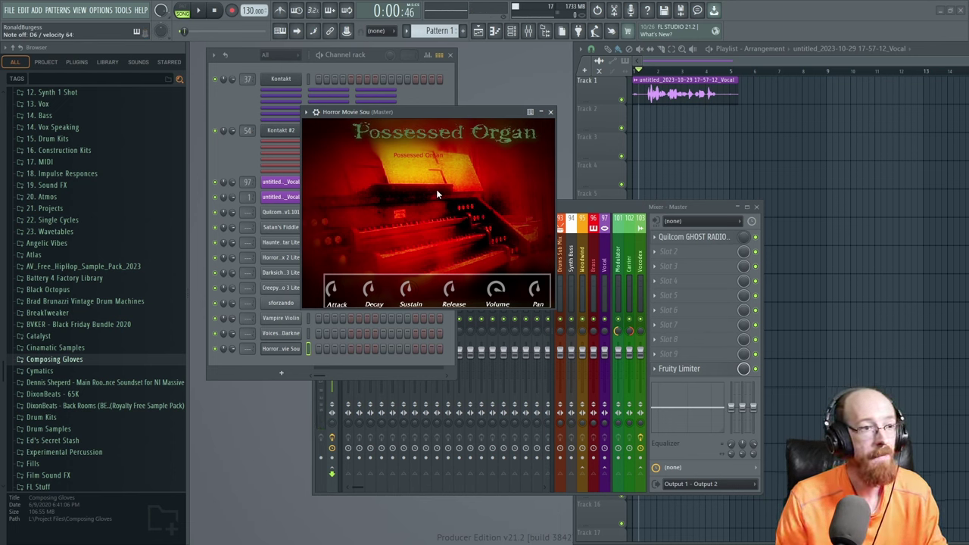
click(418, 155)
click(470, 213)
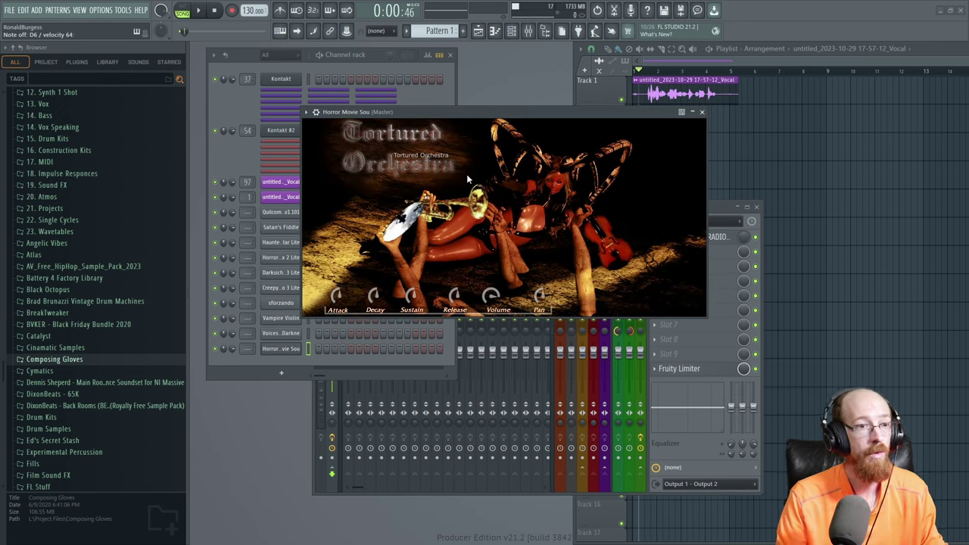
click(702, 113)
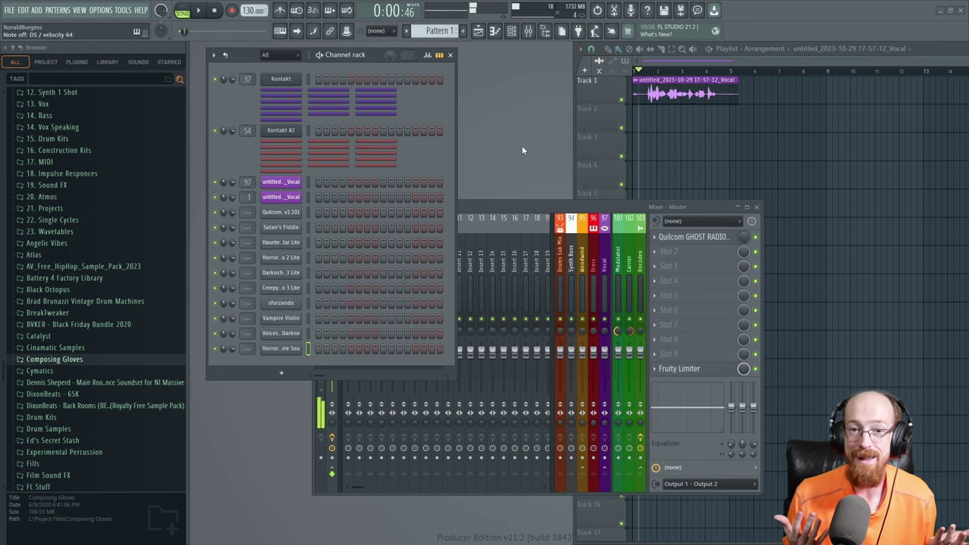
- Reopen the Horror Movie Sou channel's window, reposition it and close it again
click(281, 348)
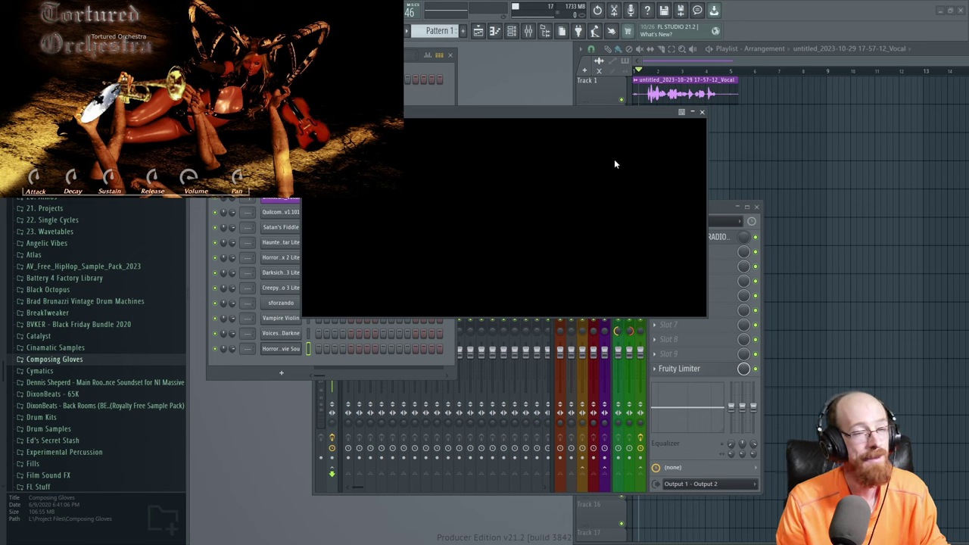
drag(511, 111, 558, 142)
click(363, 143)
click(384, 161)
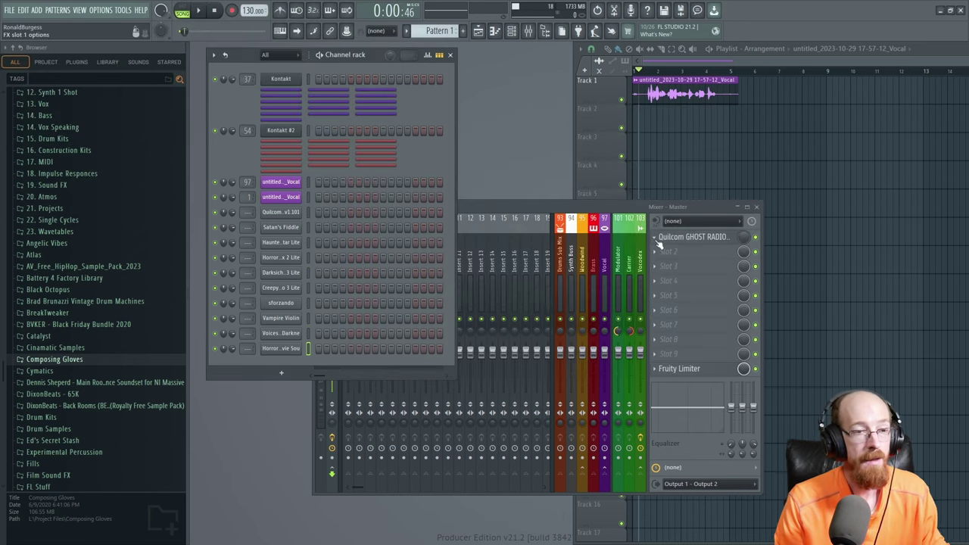
- Delete the Quilcom GHOST RADIO effect from slot 1 of the Master mixer track
click(658, 239)
click(688, 259)
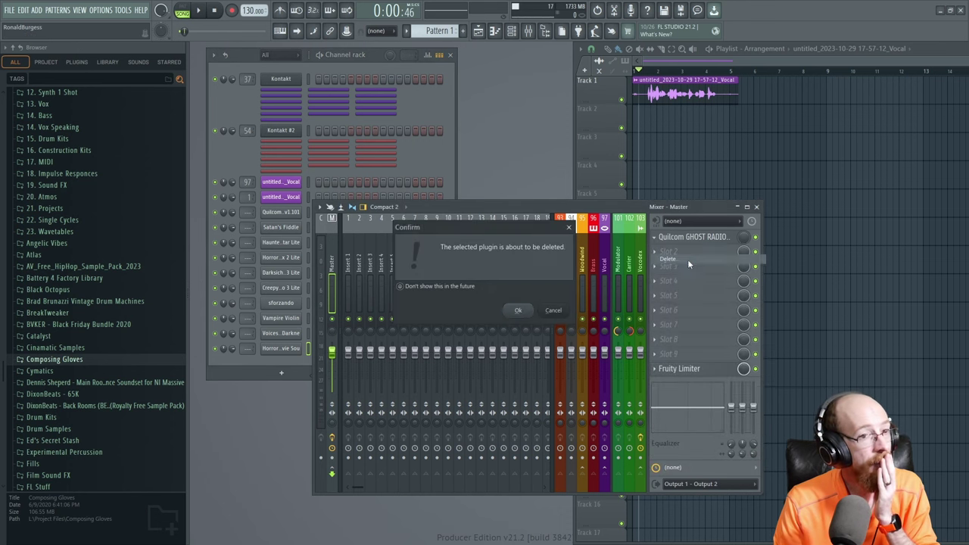
click(520, 311)
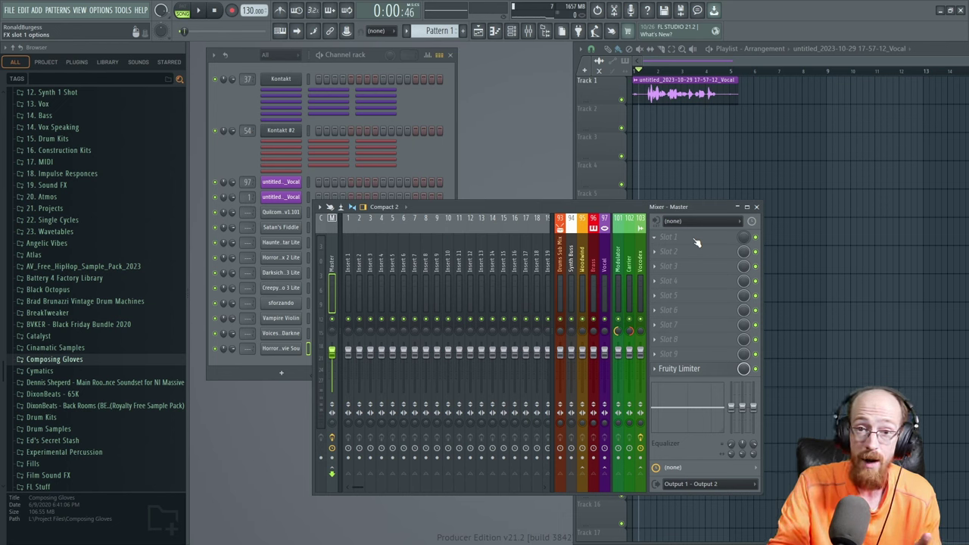
- Switch to the Free Database page in Chrome and examine the Freakshow Industries entries among the scary plugins
key(super)
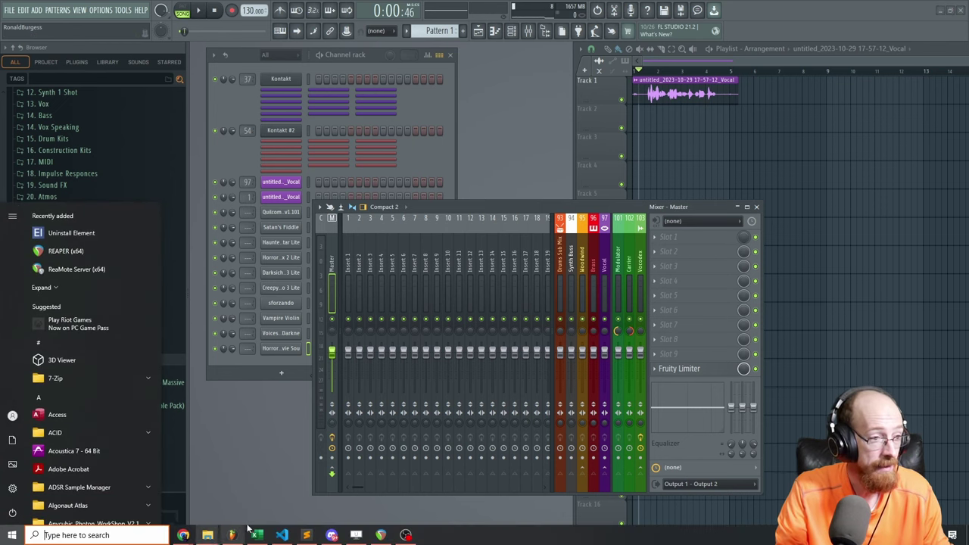
mouse_move(183, 536)
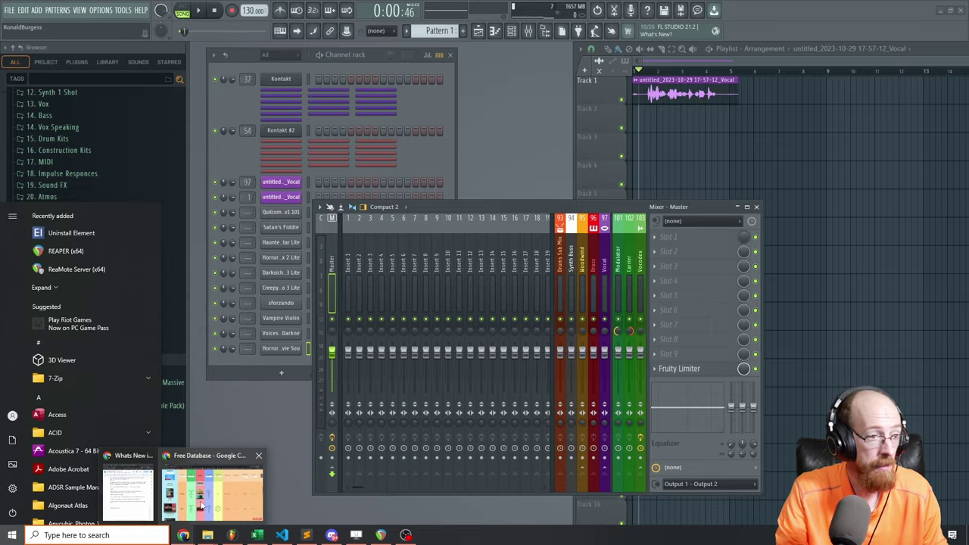
click(193, 500)
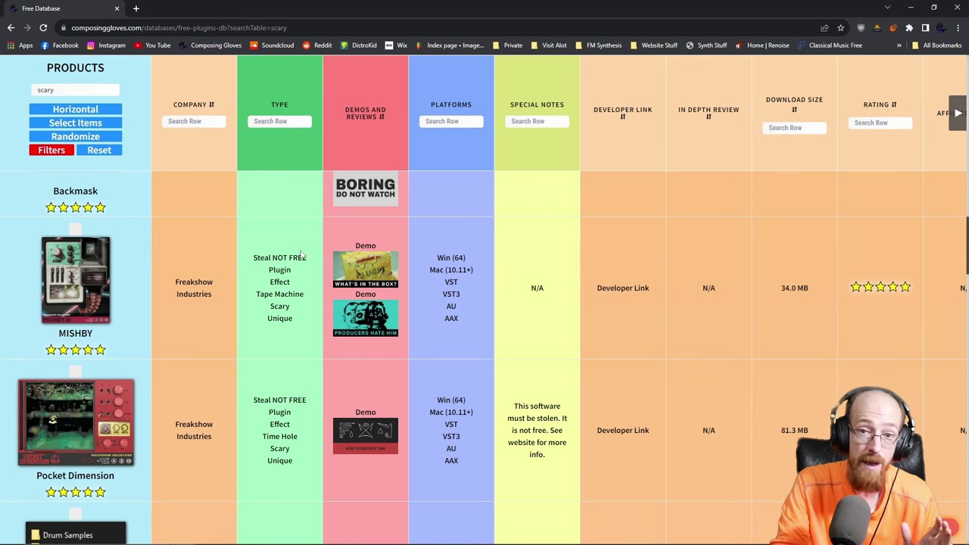
scroll(277, 295, up, 2)
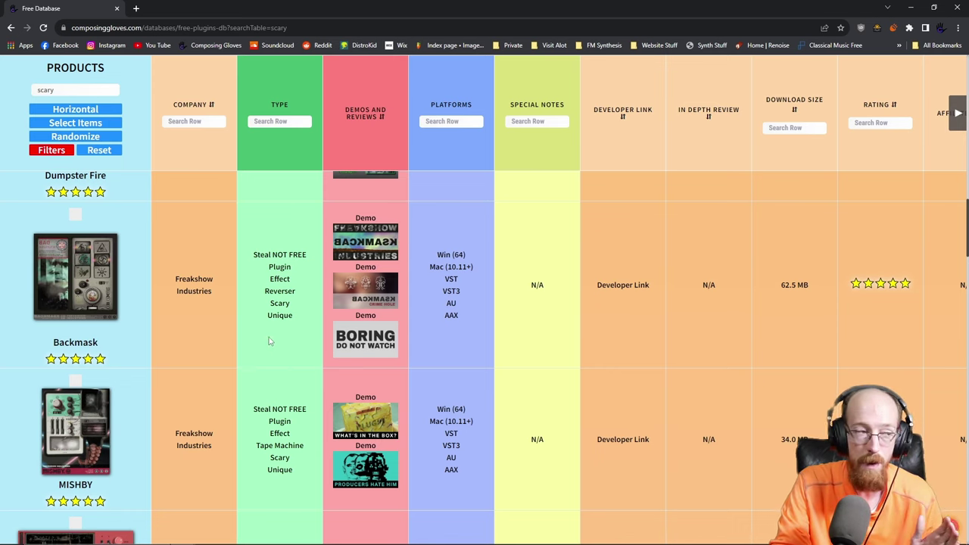
scroll(270, 345, up, 1)
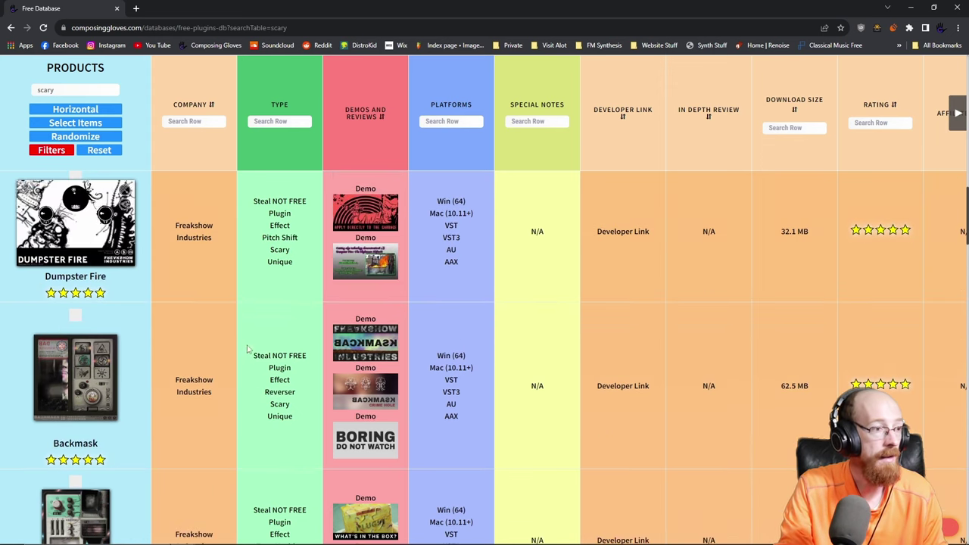
scroll(91, 250, down, 2)
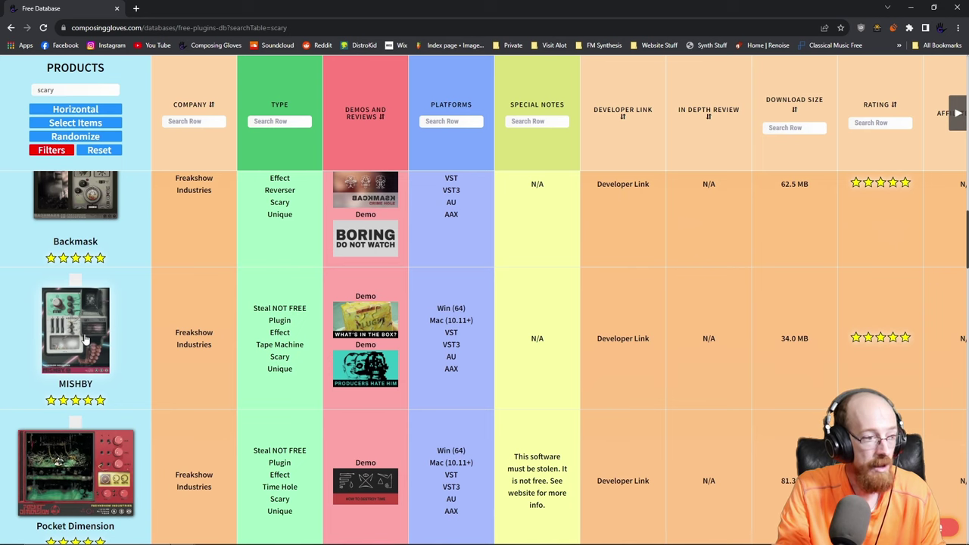
scroll(95, 409, down, 1)
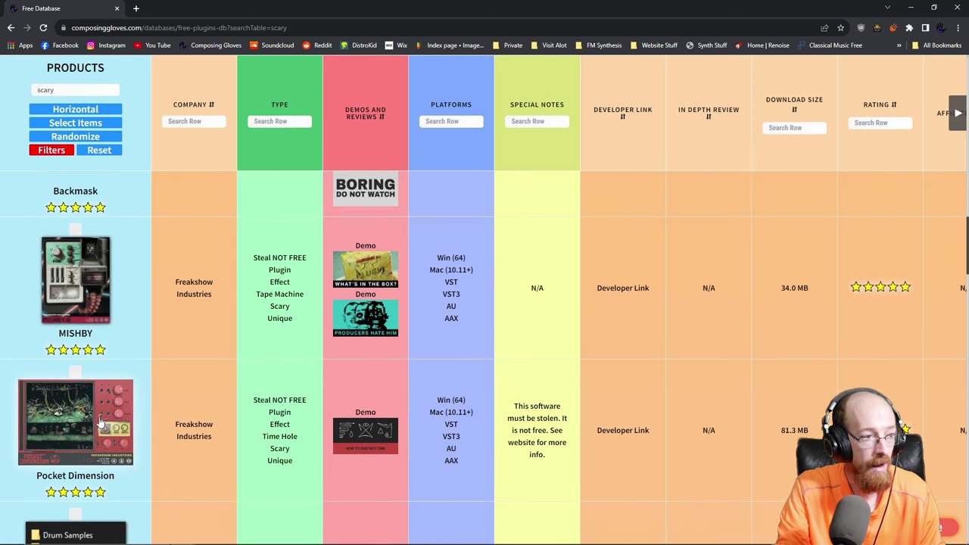
scroll(76, 393, up, 3)
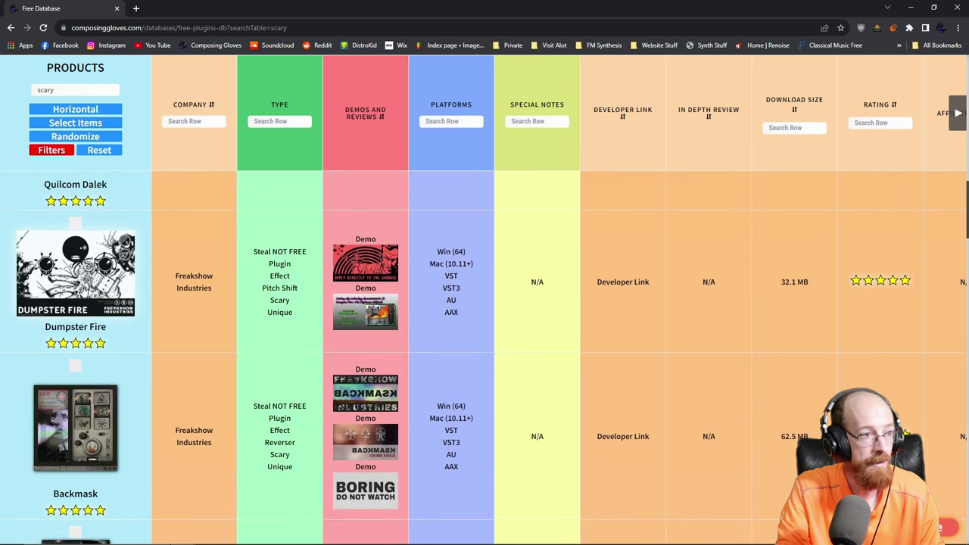
- View the enlarged pictures of Dumpster Fire, Backmask and MISHBY, closing each, and return to the Dumpster Fire entry
click(76, 273)
click(794, 293)
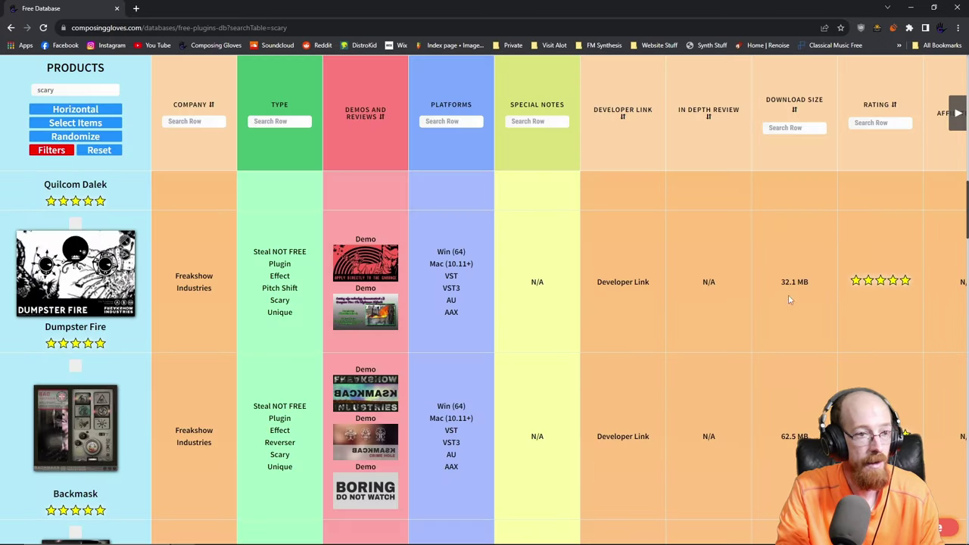
scroll(53, 287, down, 3)
click(52, 293)
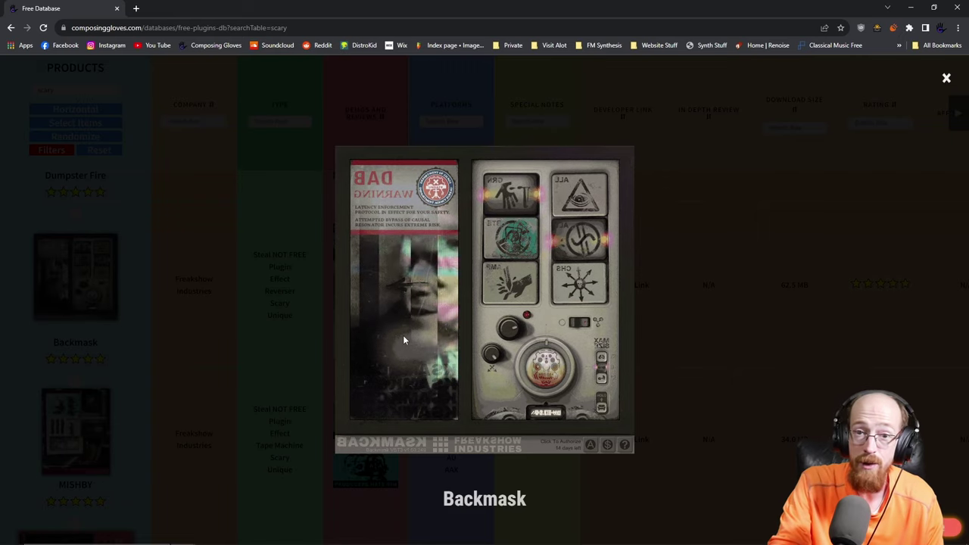
click(285, 336)
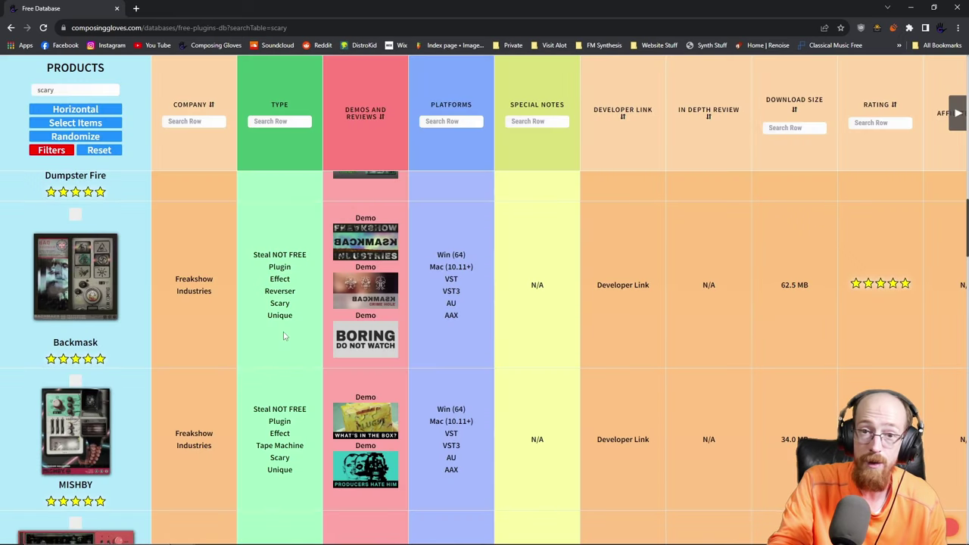
scroll(217, 382, down, 1)
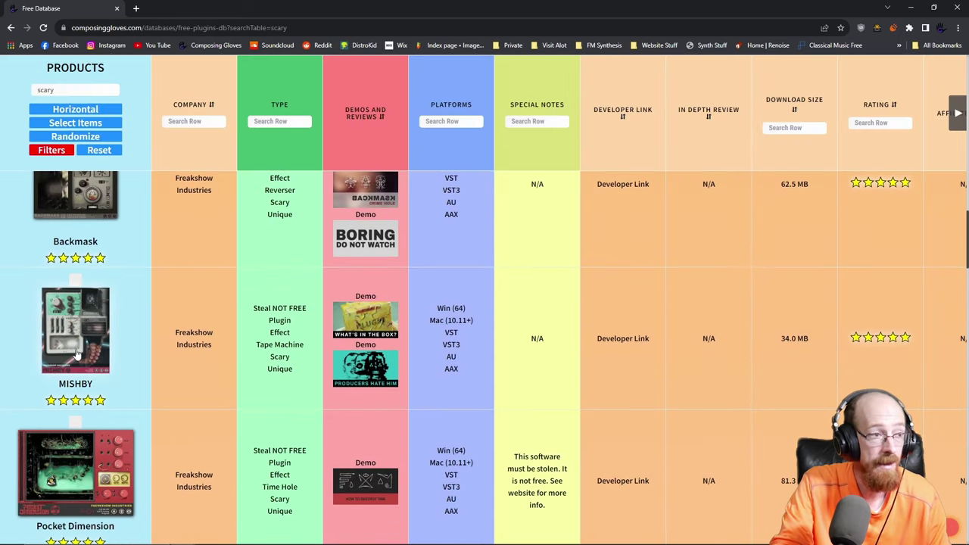
click(100, 339)
click(195, 298)
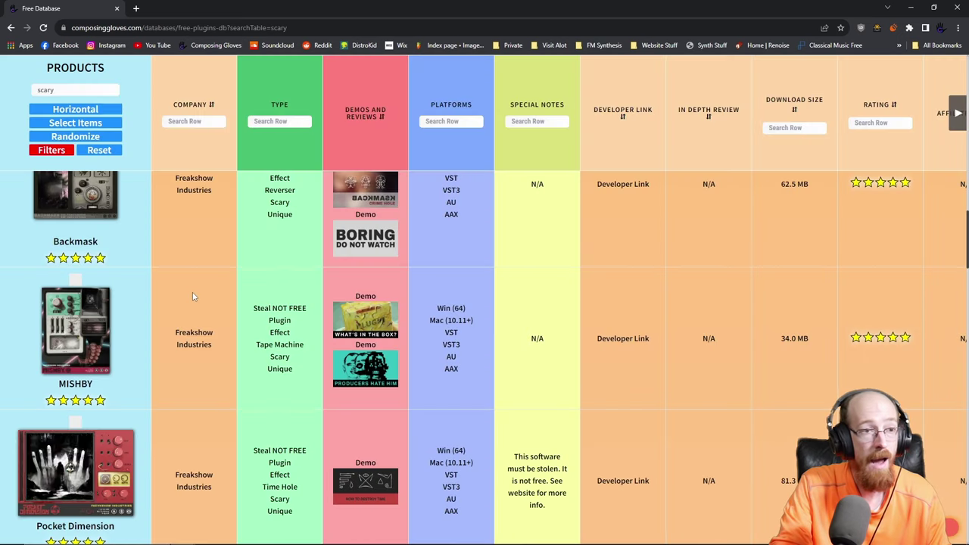
scroll(308, 356, up, 1)
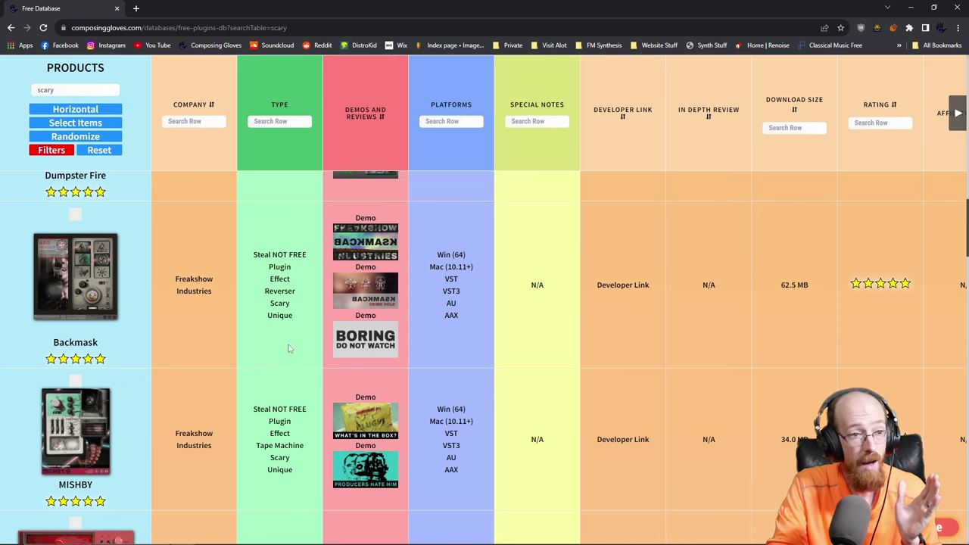
scroll(287, 346, up, 2)
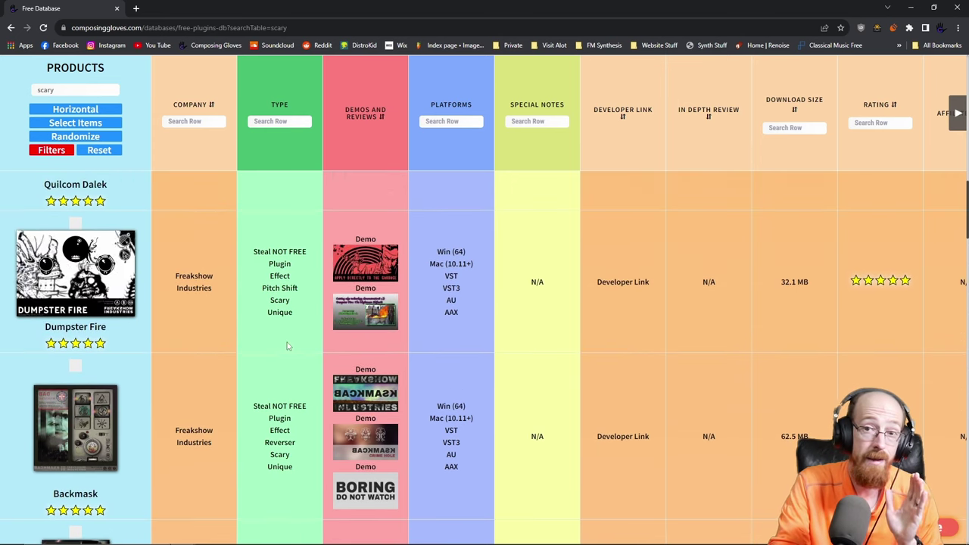